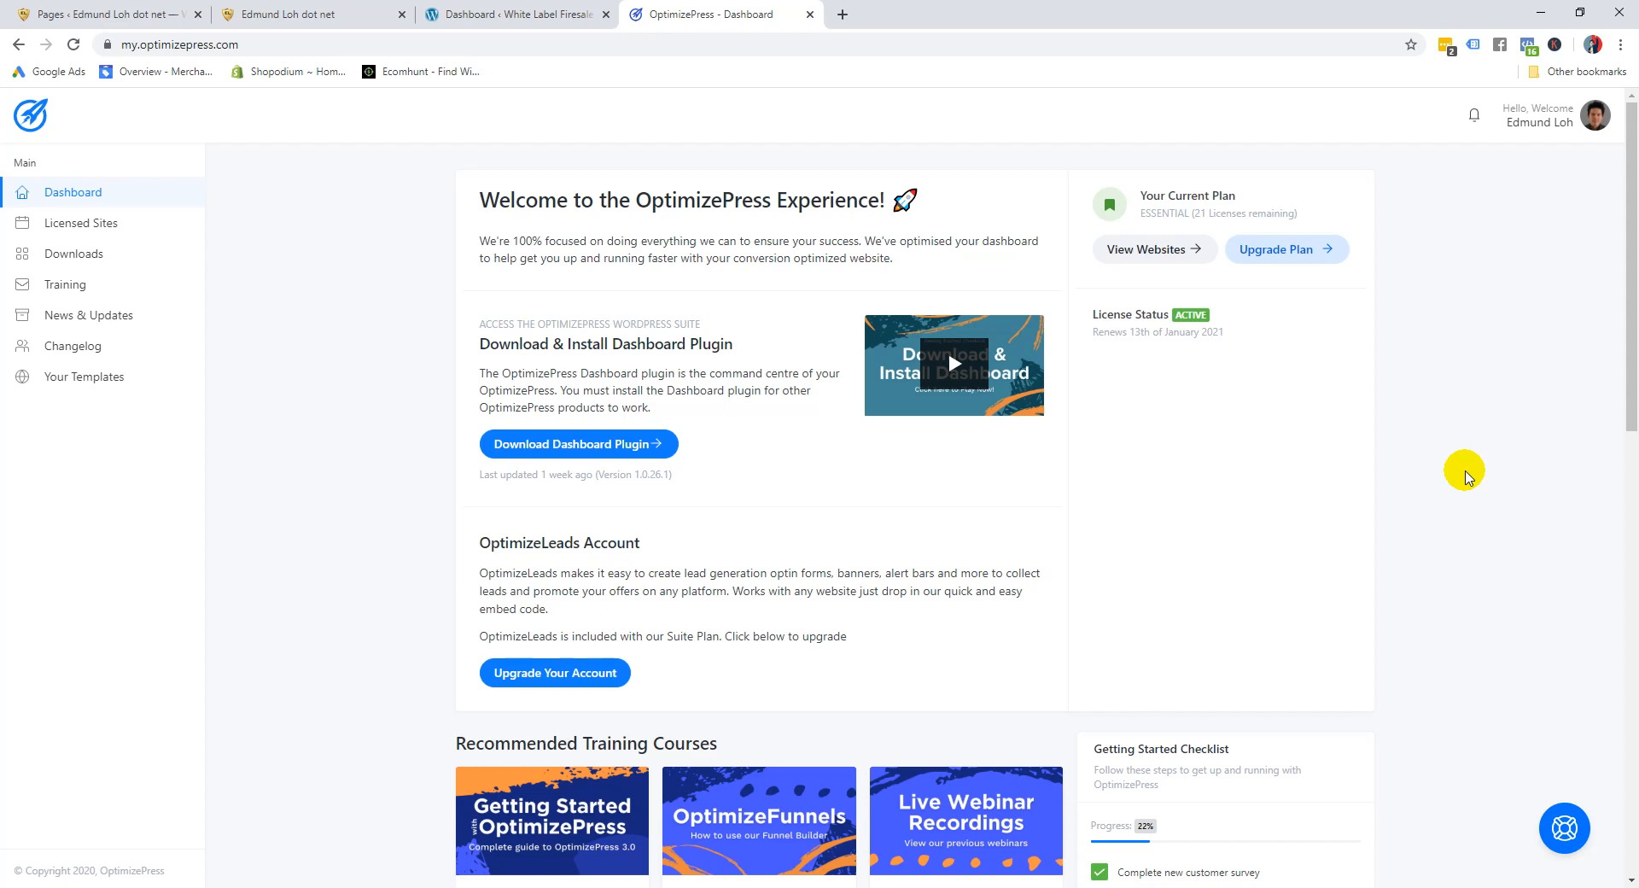
pyautogui.click(386, 390)
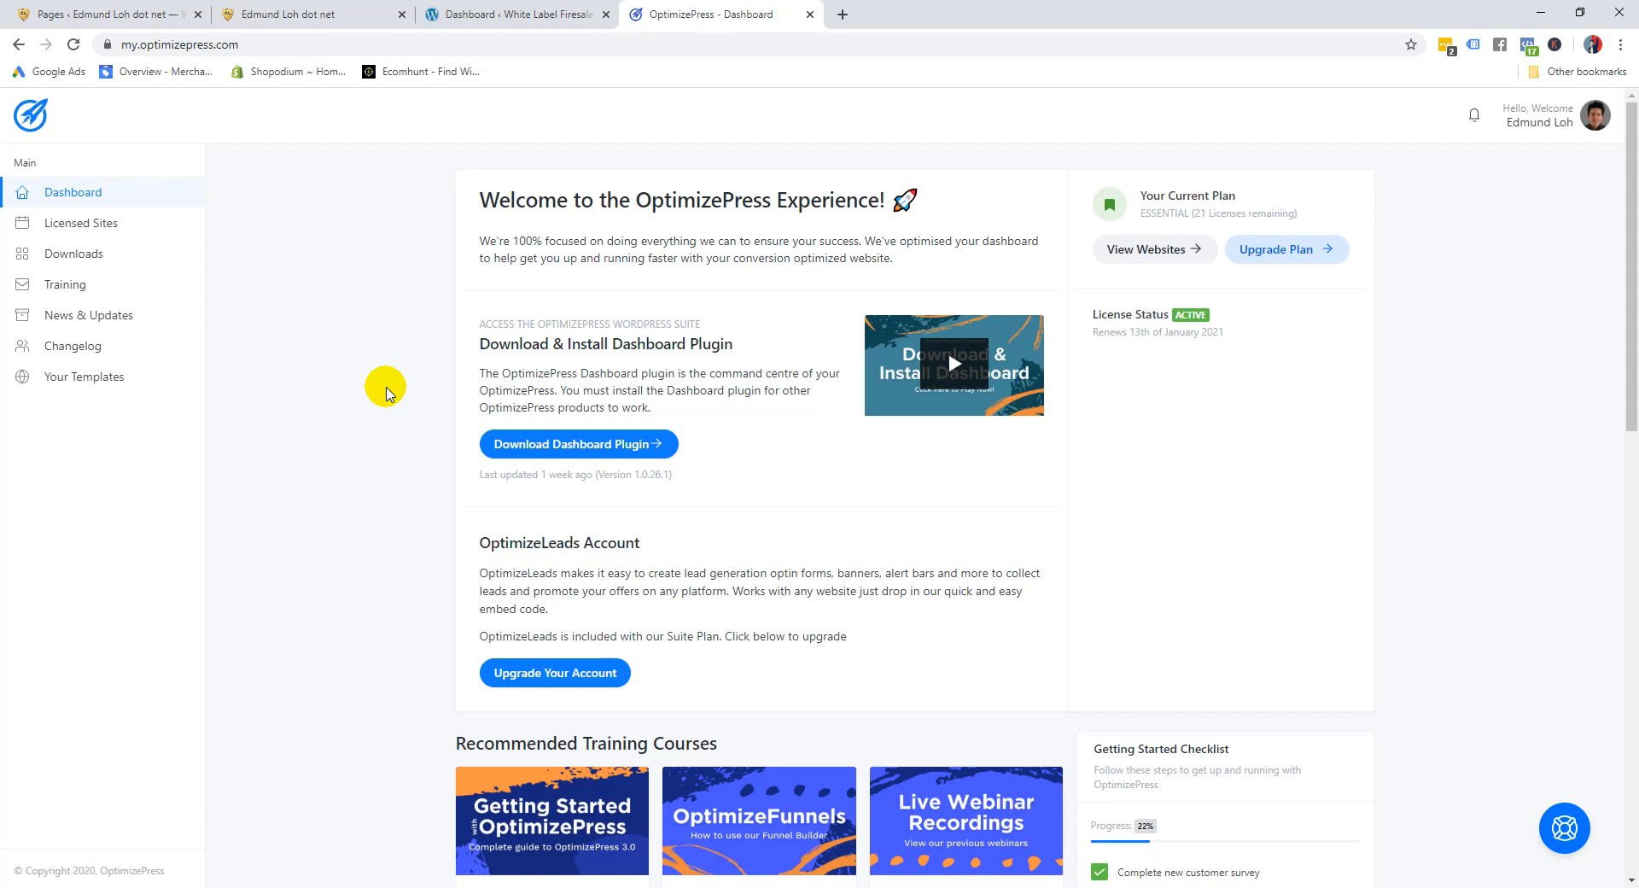
pyautogui.click(375, 373)
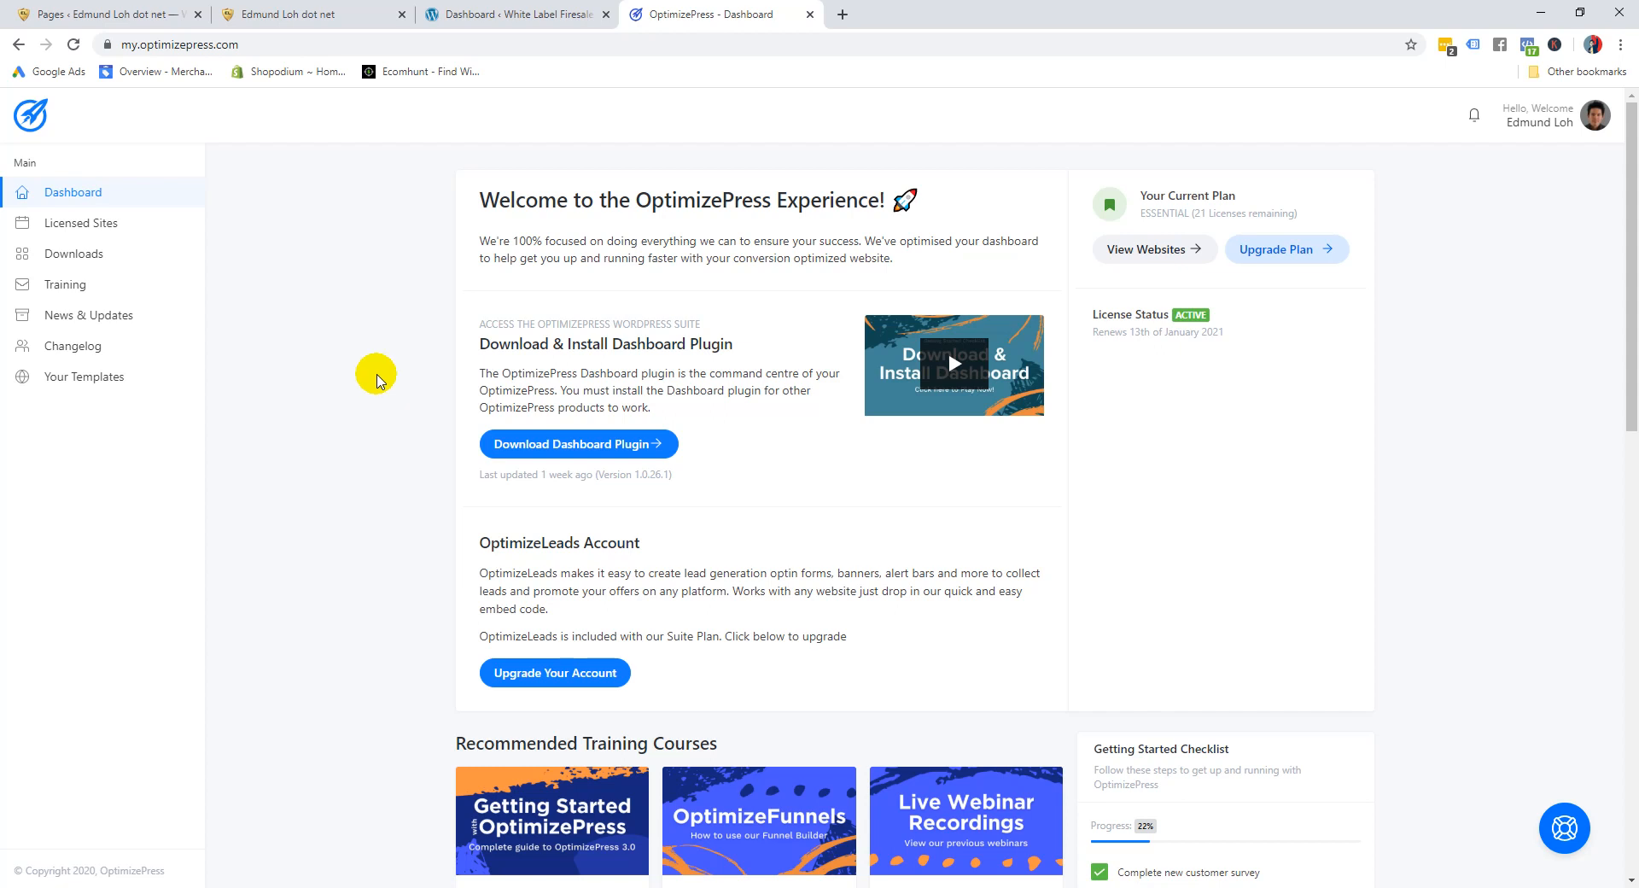
pyautogui.click(376, 374)
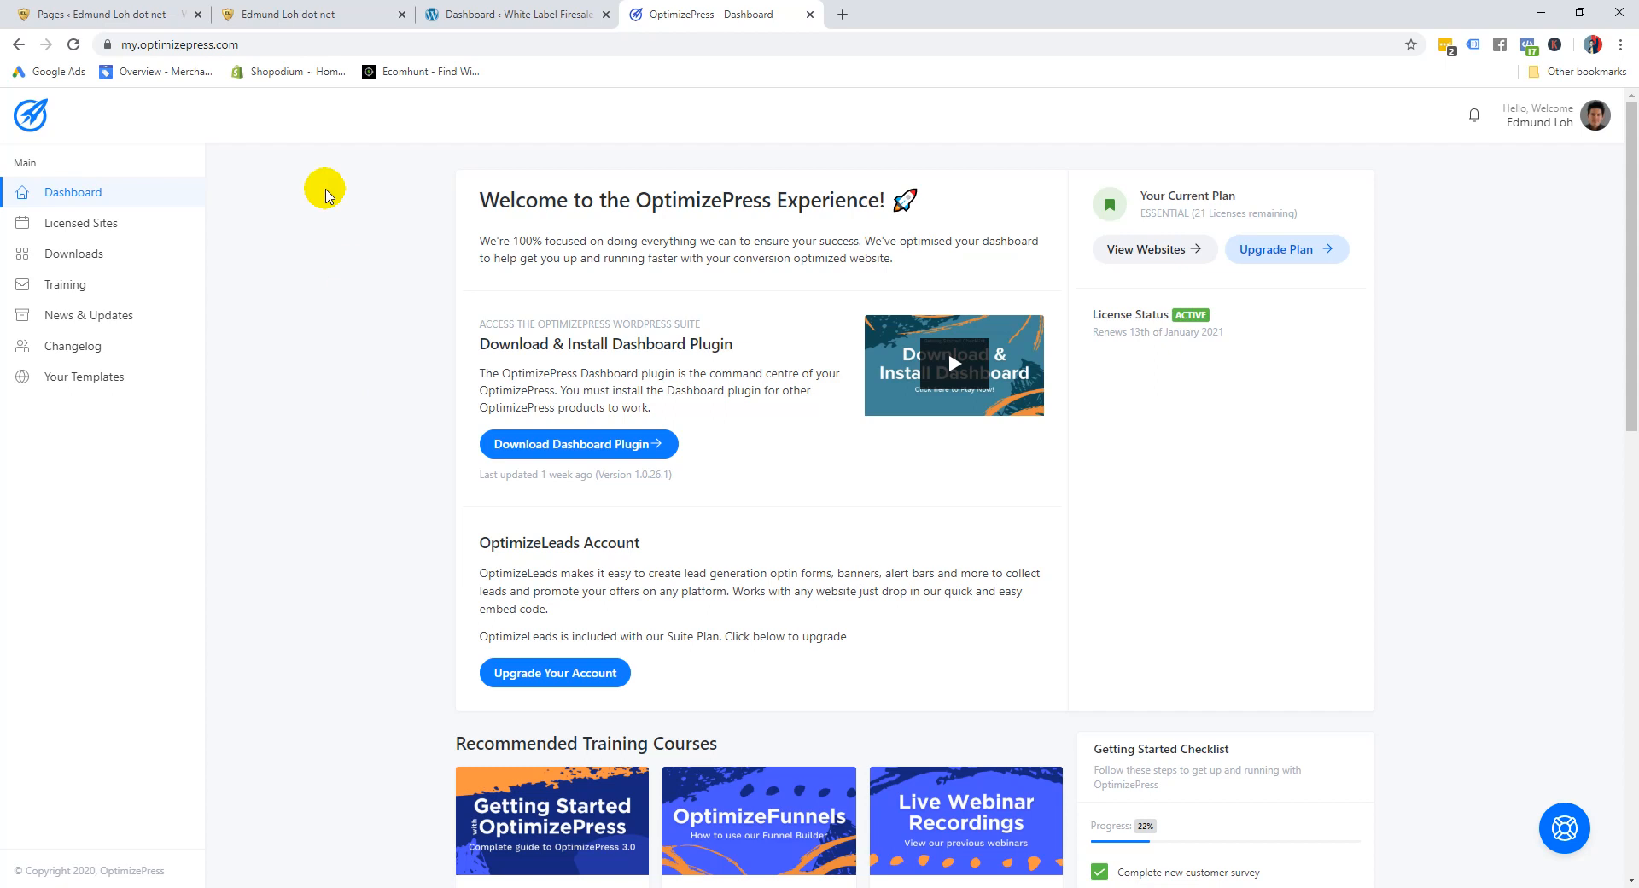
pyautogui.click(314, 354)
# Step: Enlarge the OptimizePress account page and download the Dashboard plugin
pyautogui.hotkey('ctrl', '+')
pyautogui.hotkey('ctrl', '+')
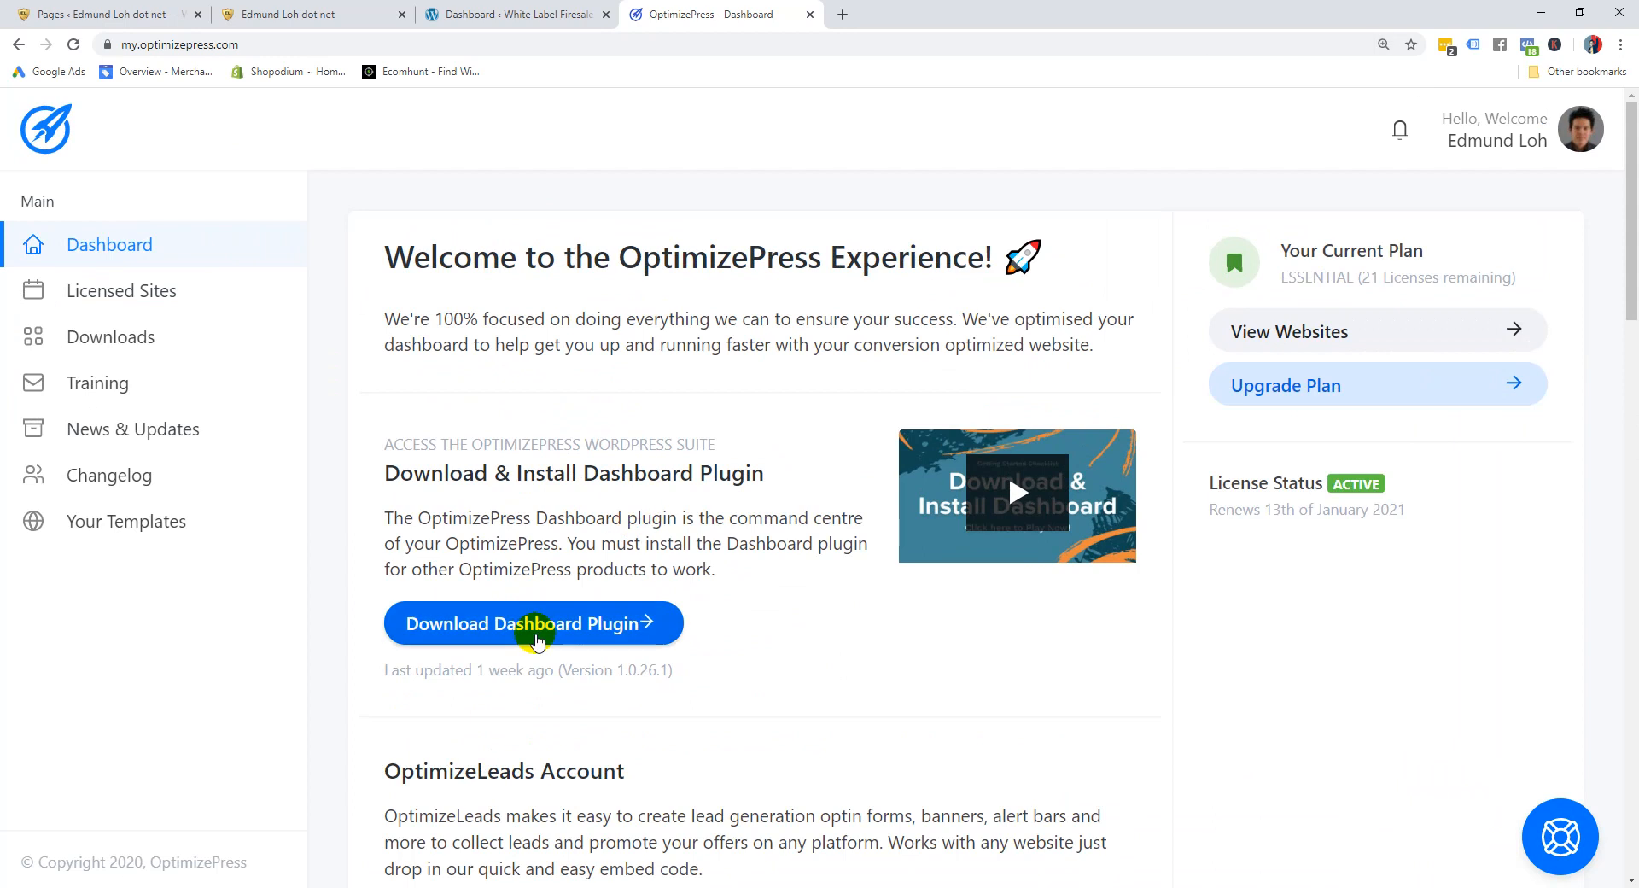
pyautogui.click(530, 632)
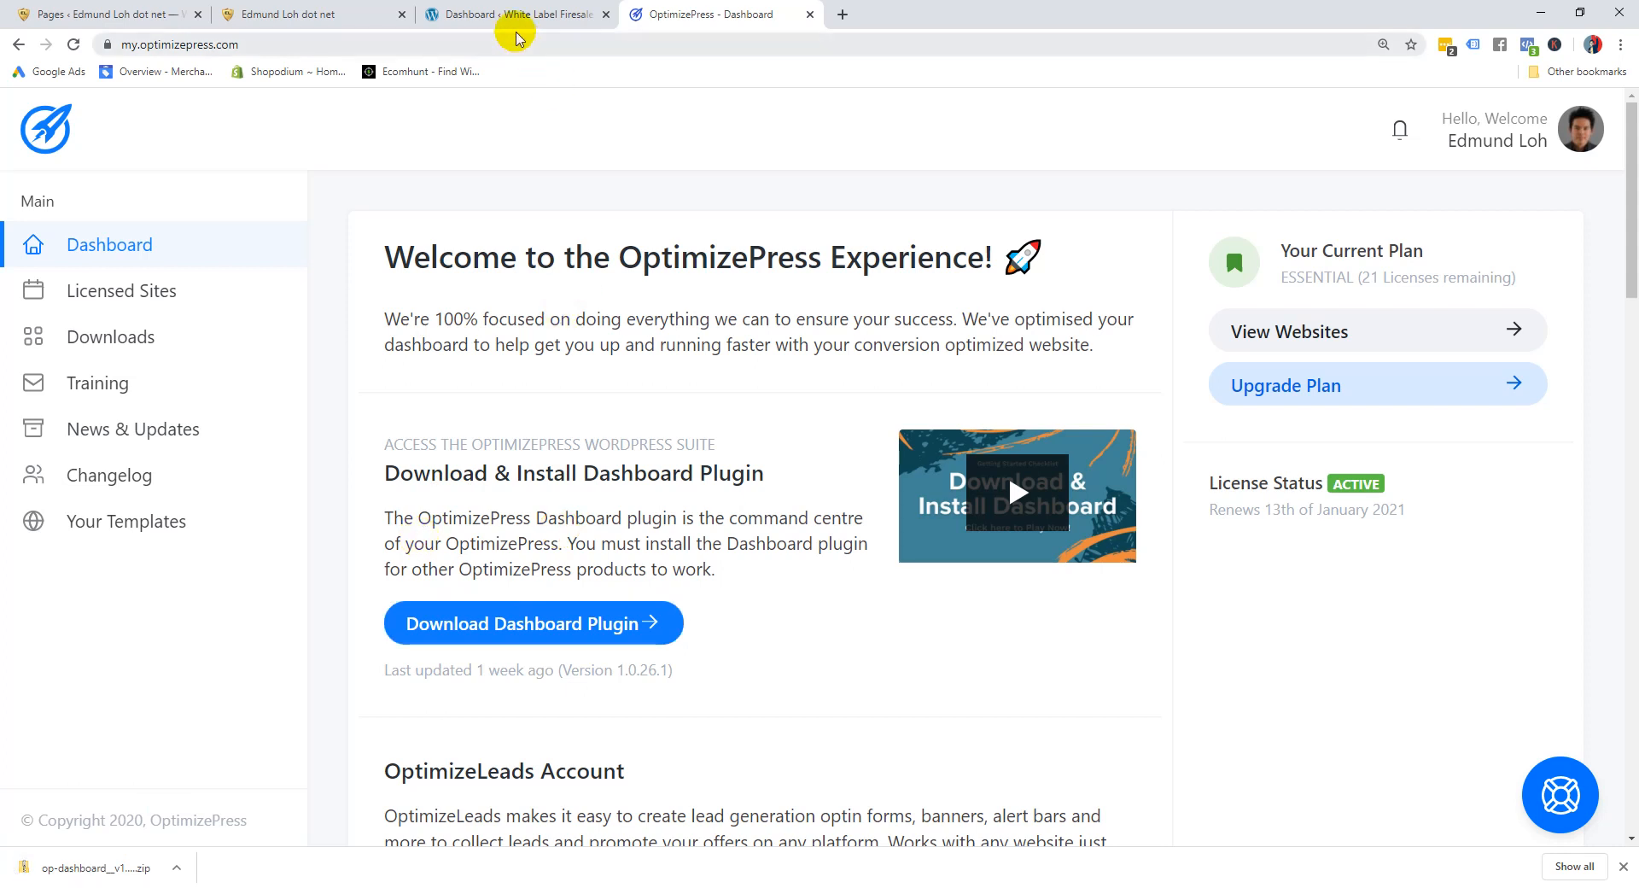
# Step: Switch to the White Label Firesale WordPress admin, enlarge the page and bring up the form for uploading a new plugin
pyautogui.moveTo(499, 21); pyautogui.dragTo(706, 11)
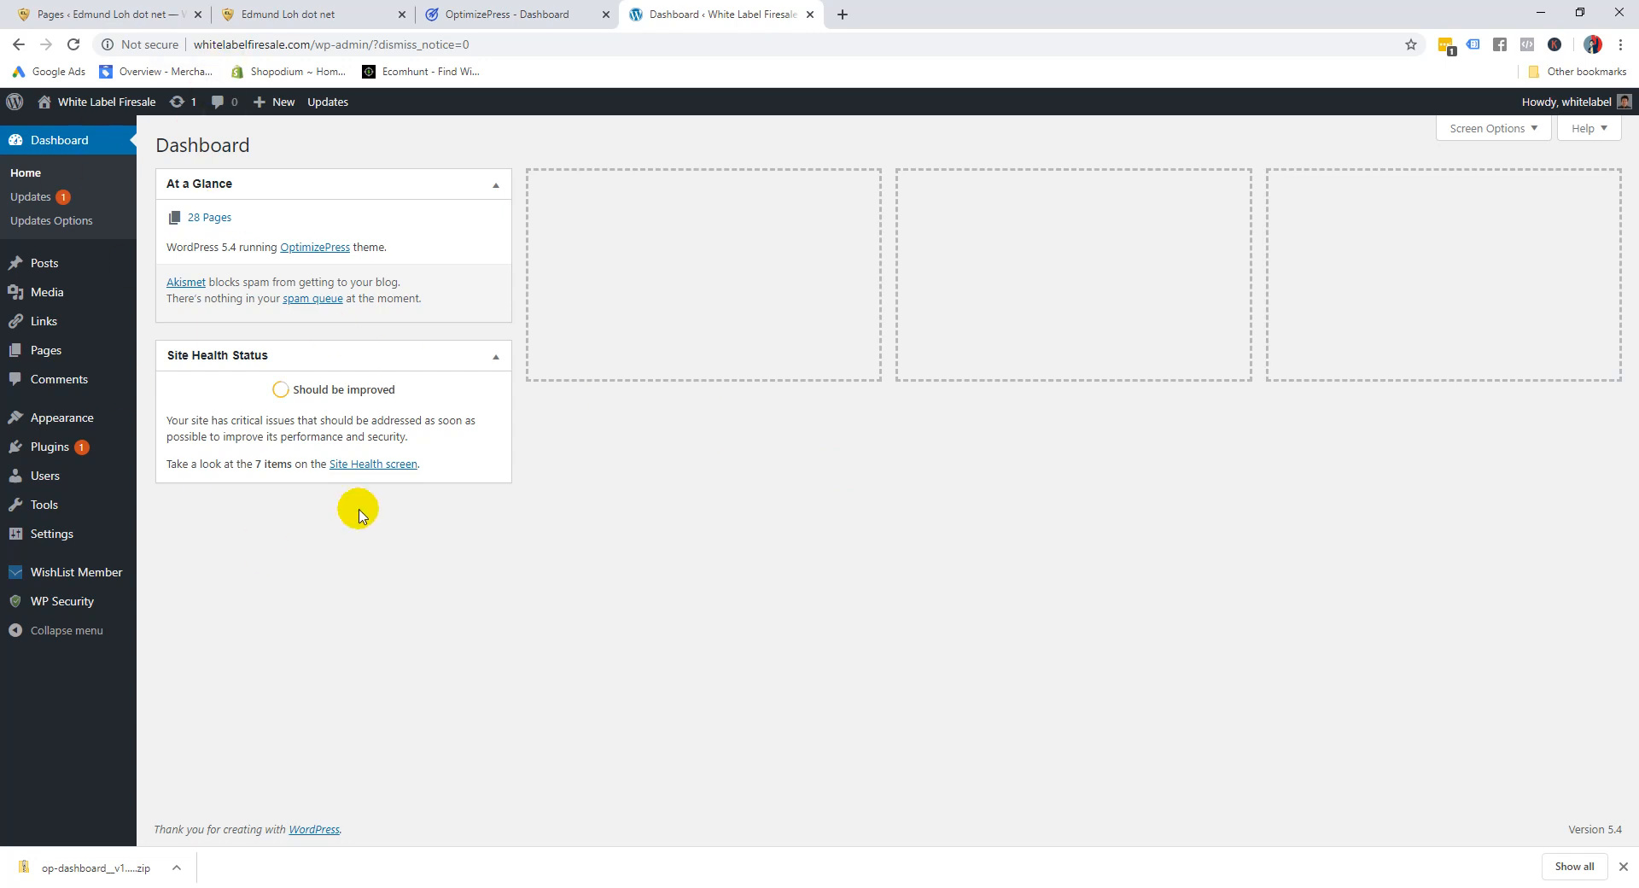
pyautogui.hotkey('ctrl', '+')
pyautogui.hotkey('ctrl', '+')
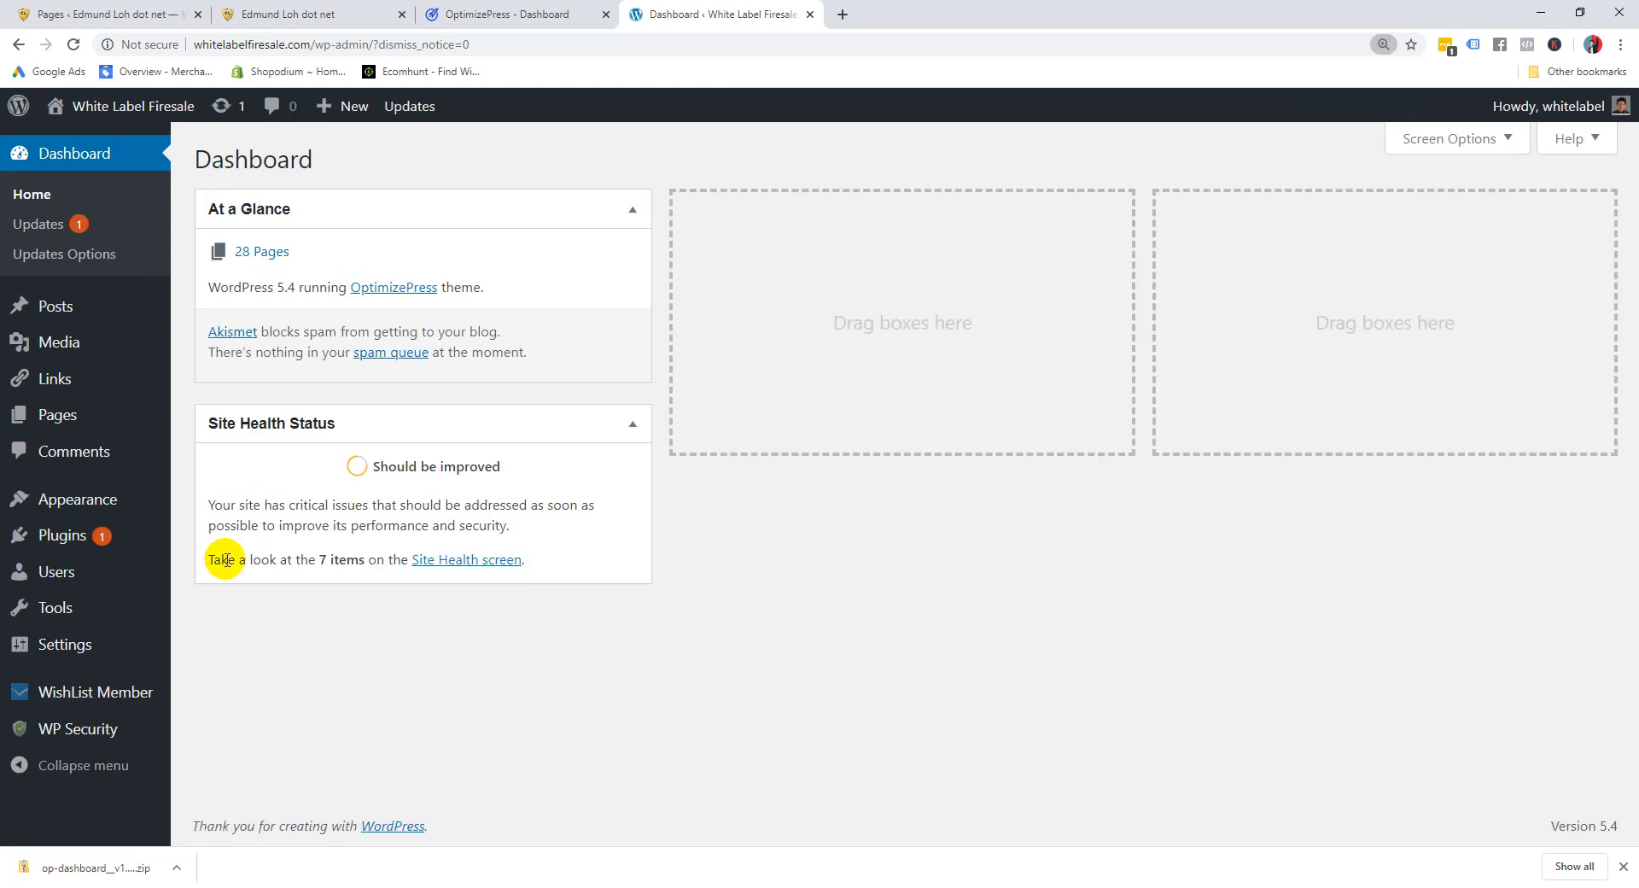
pyautogui.moveTo(108, 553)
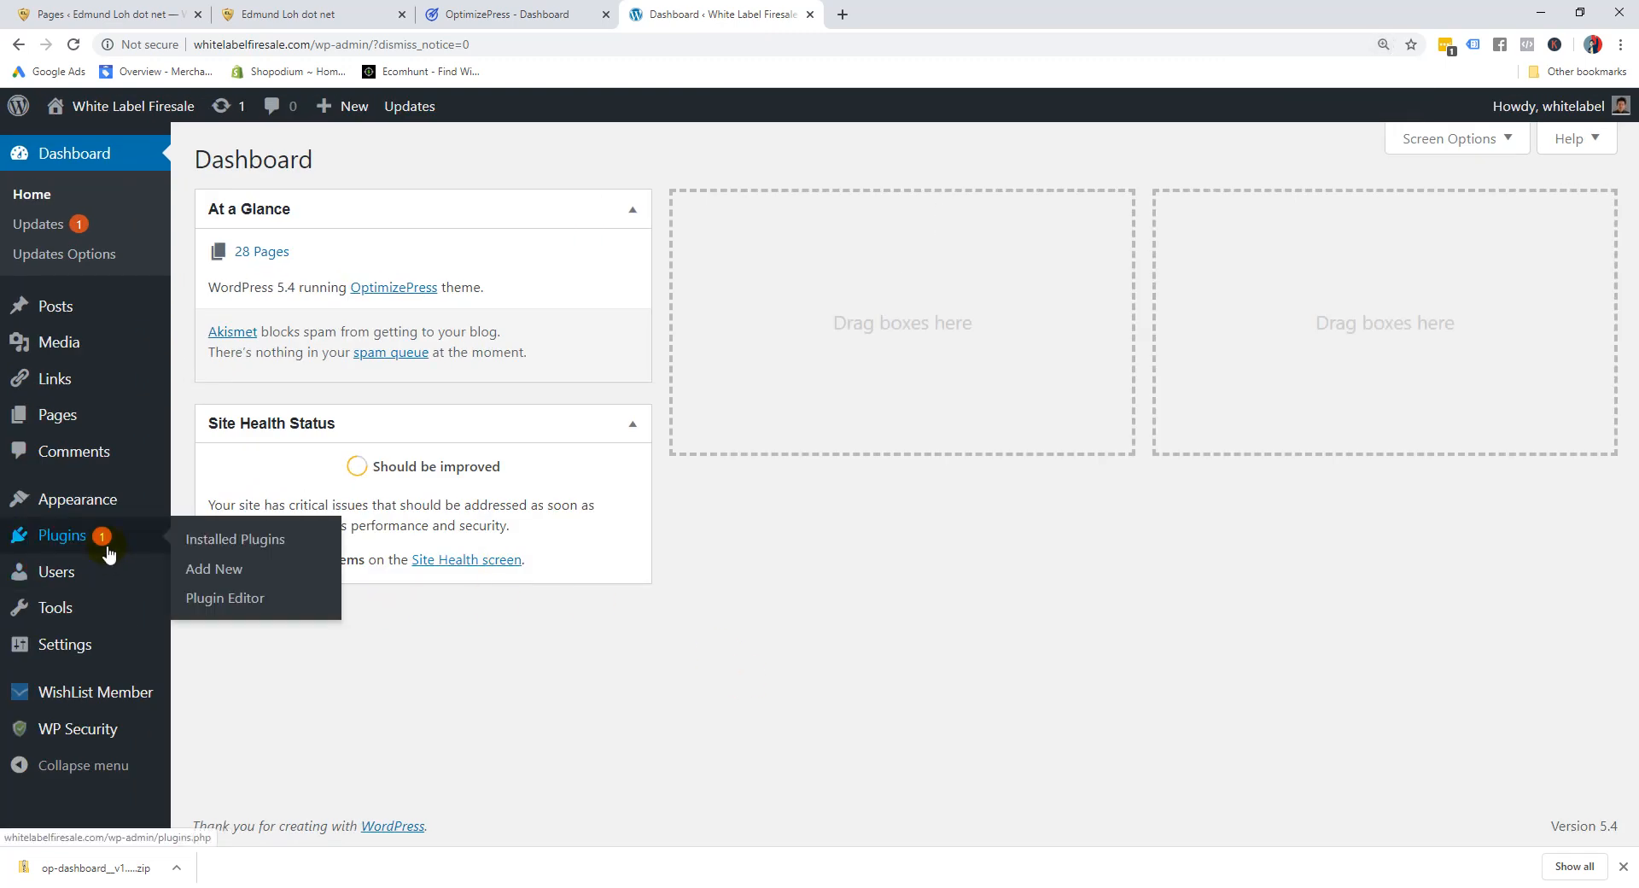
pyautogui.click(226, 577)
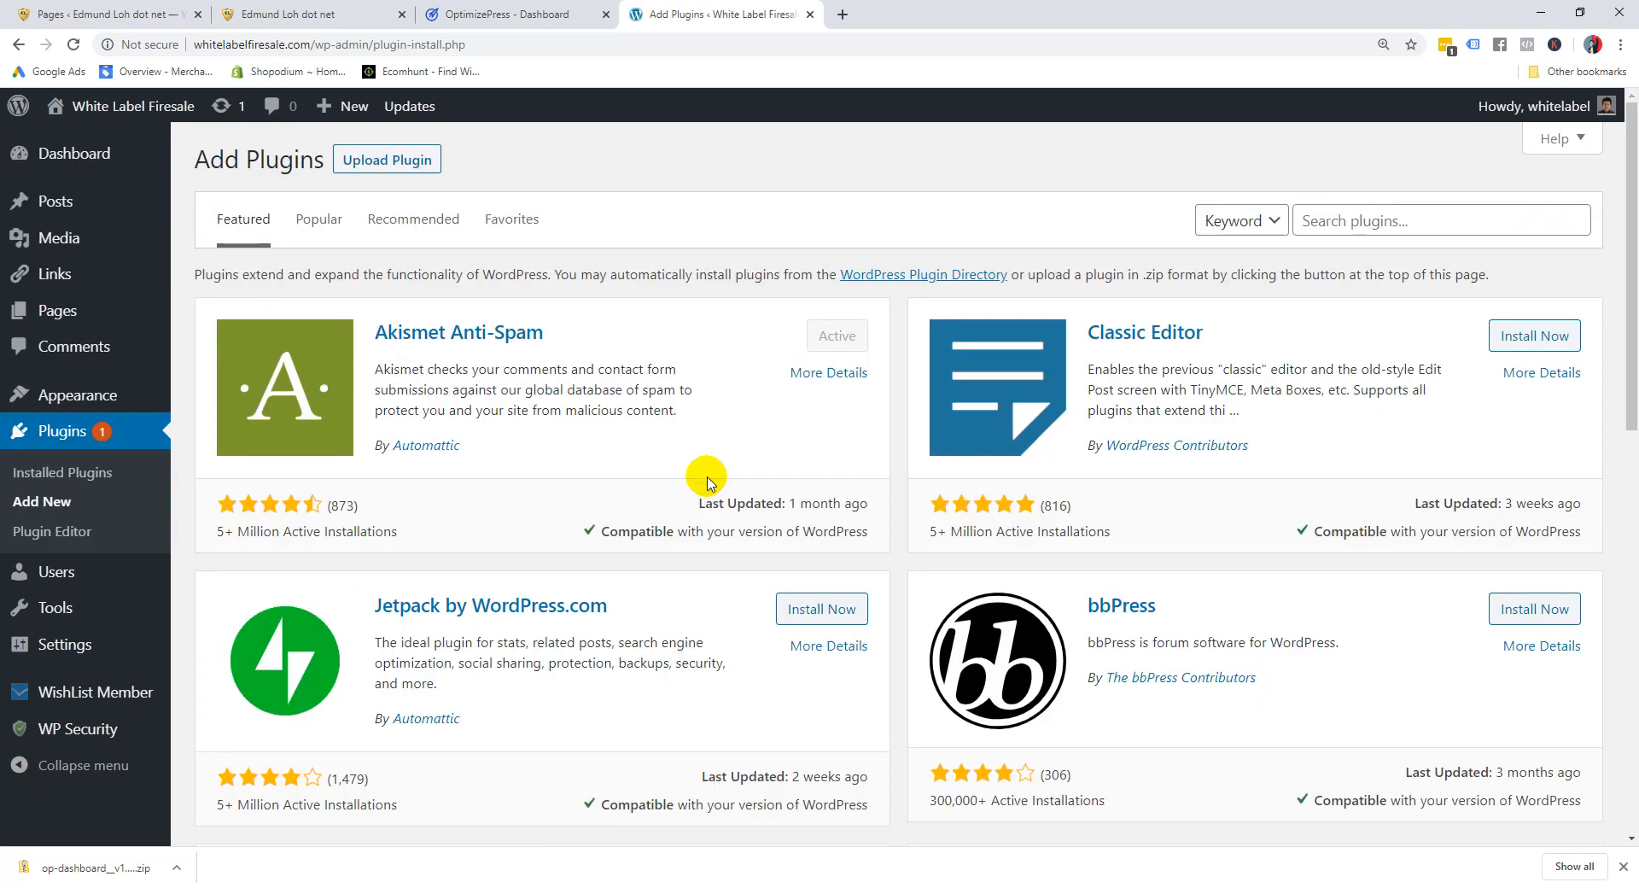
pyautogui.click(384, 170)
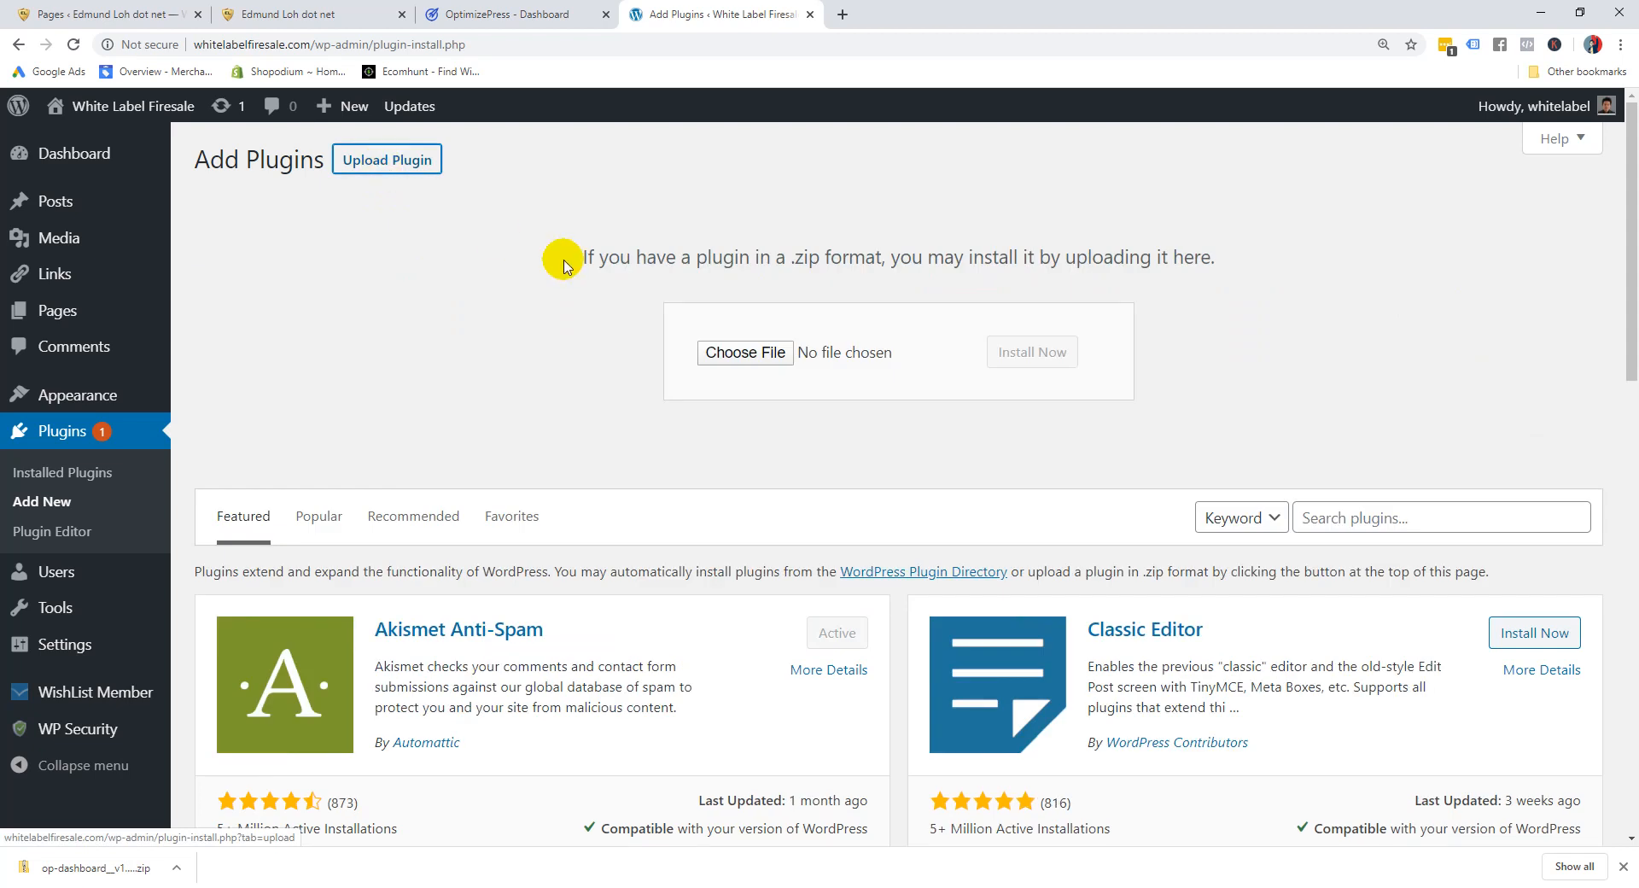
# Step: Upload the op-dashboard__v1.0.26.1 zip file from the Desktop, then install and activate the plugin
pyautogui.click(713, 357)
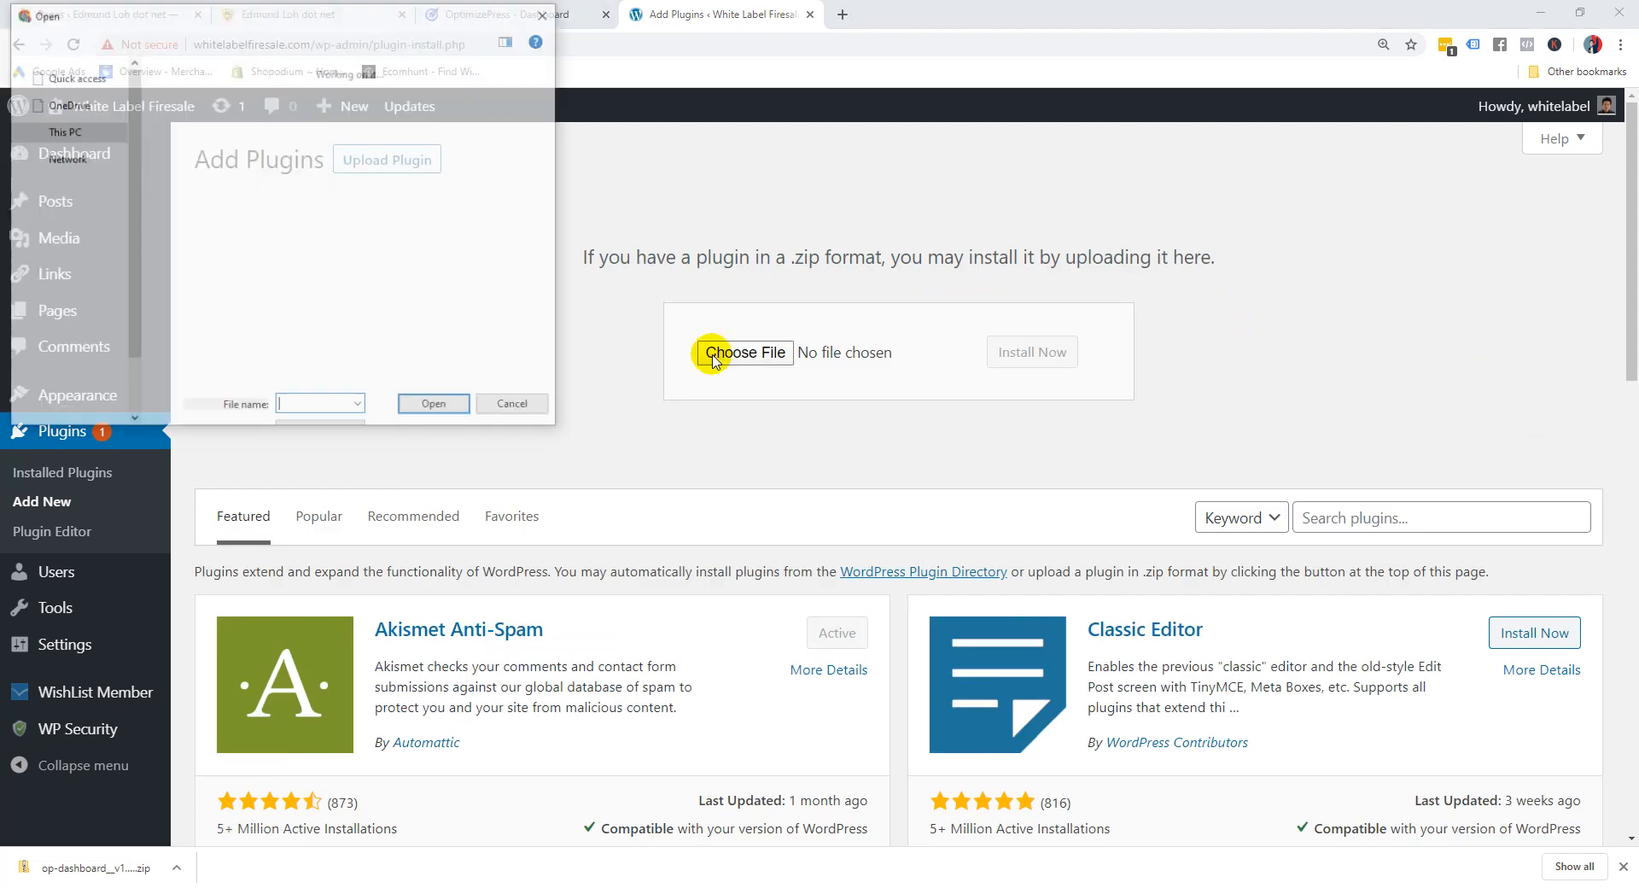
pyautogui.scroll(-3, 703, 363)
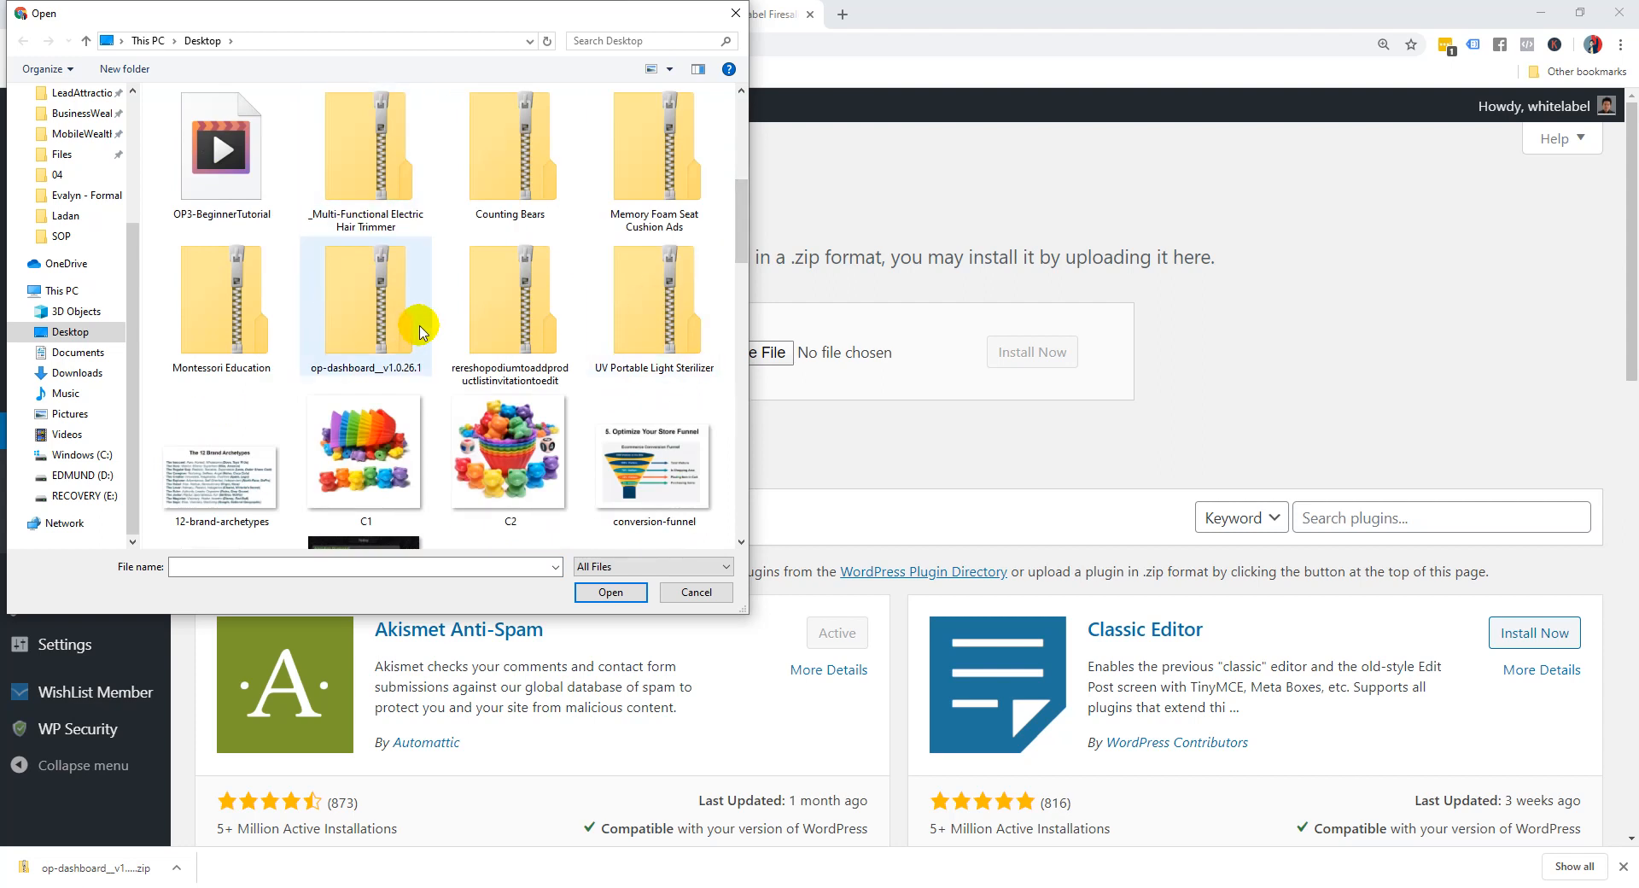
pyautogui.click(366, 313)
pyautogui.doubleClick(384, 340)
pyautogui.click(1017, 359)
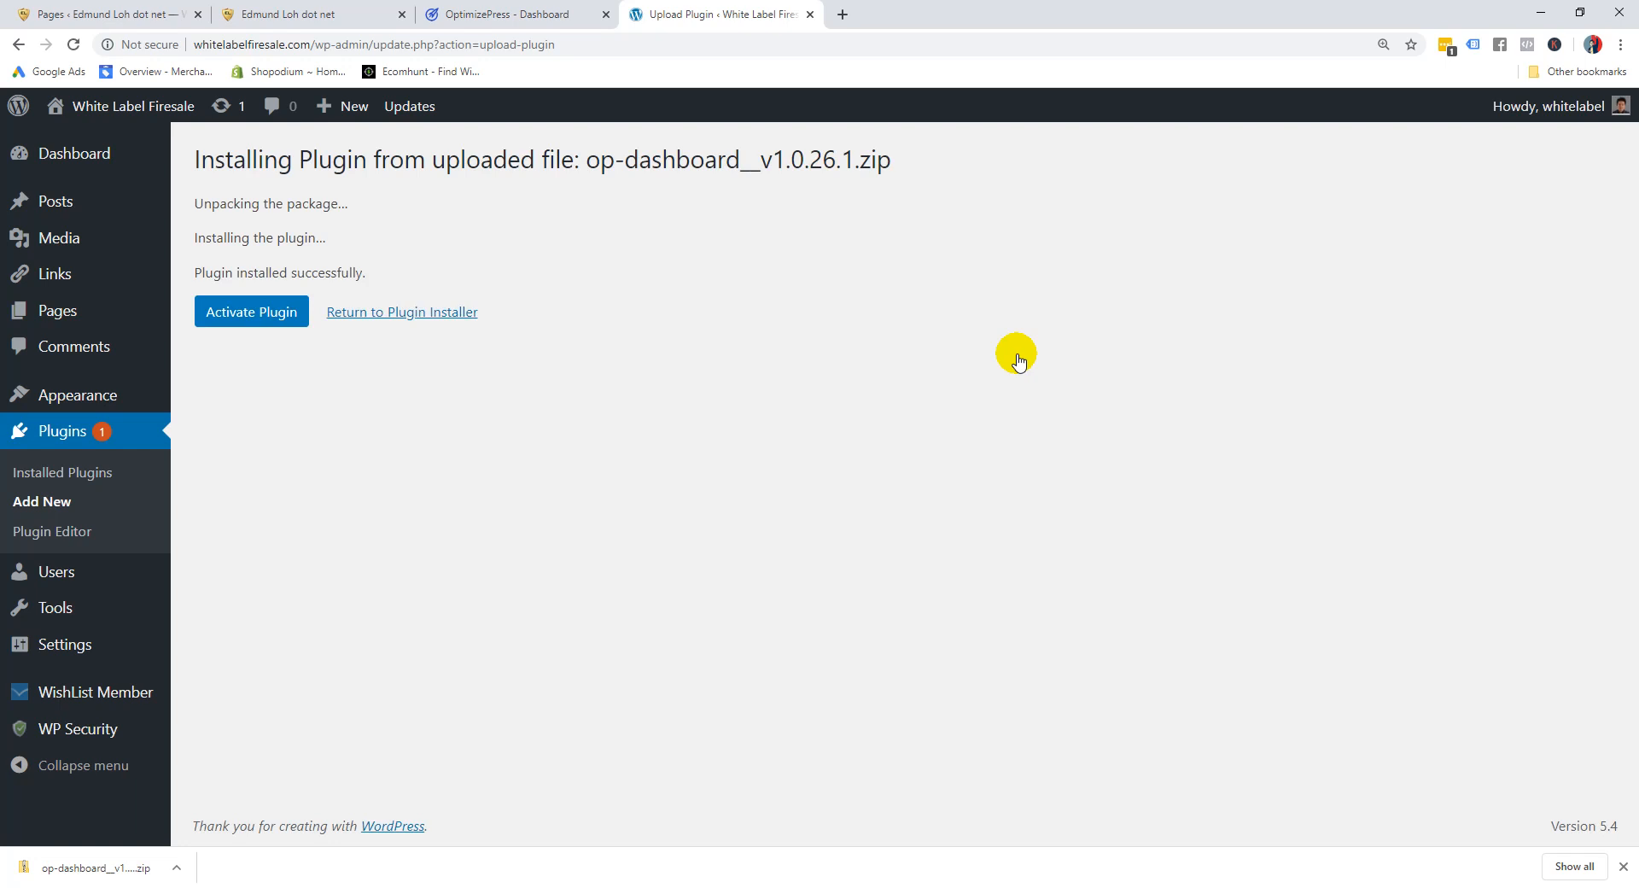
pyautogui.click(239, 315)
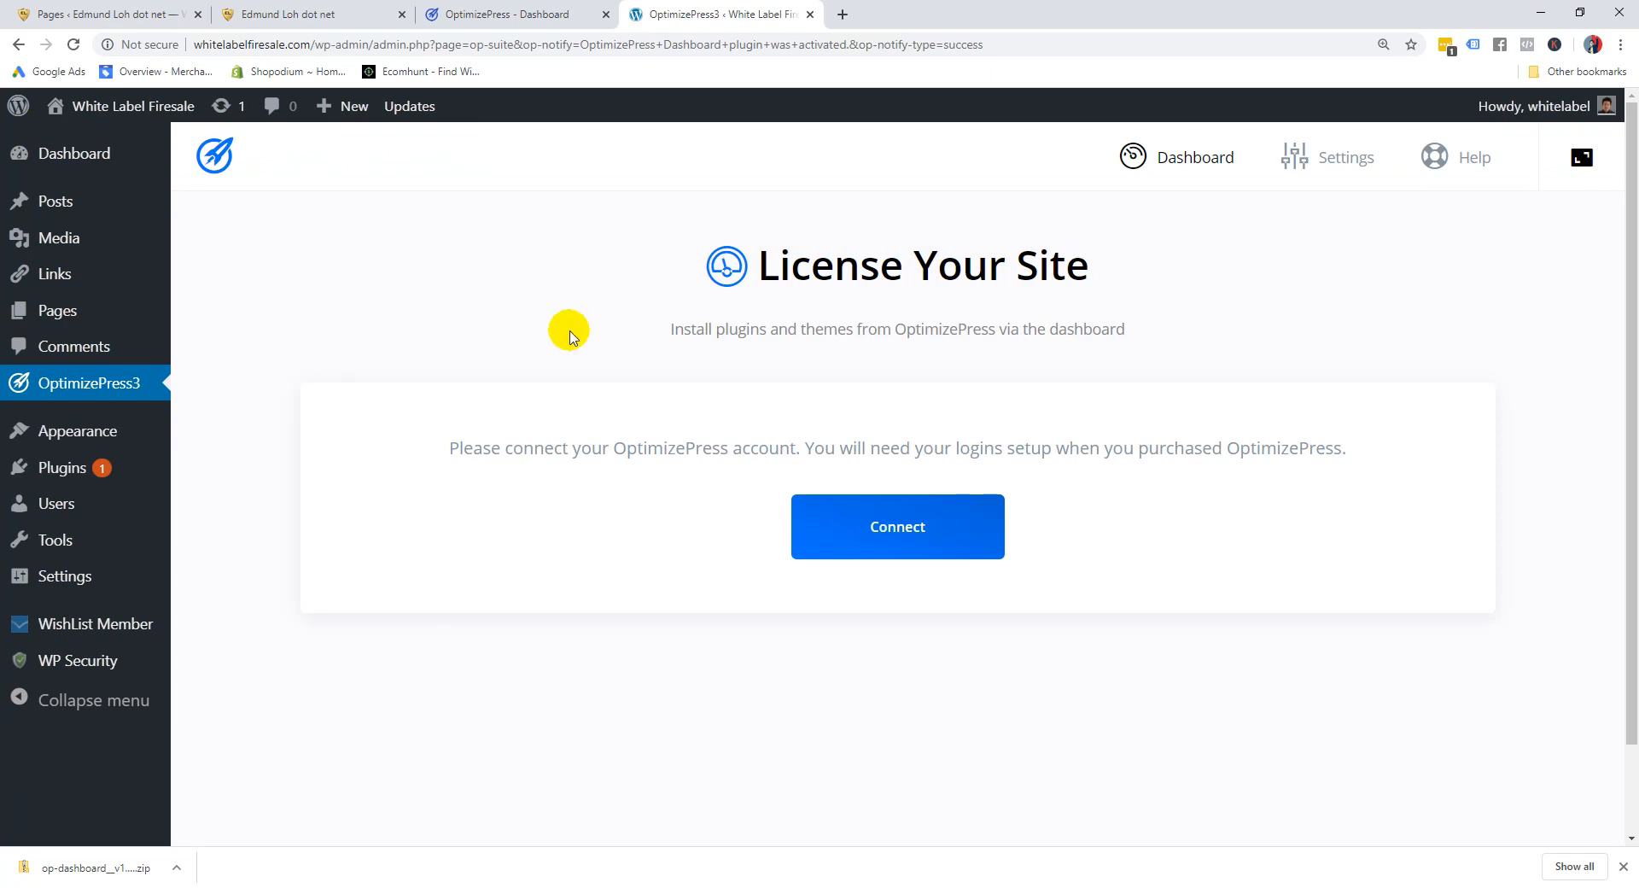
# Step: Connect the site to the OptimizePress account by signing in with the prefilled login and authorizing OptimizePress Client
pyautogui.click(922, 524)
pyautogui.click(923, 525)
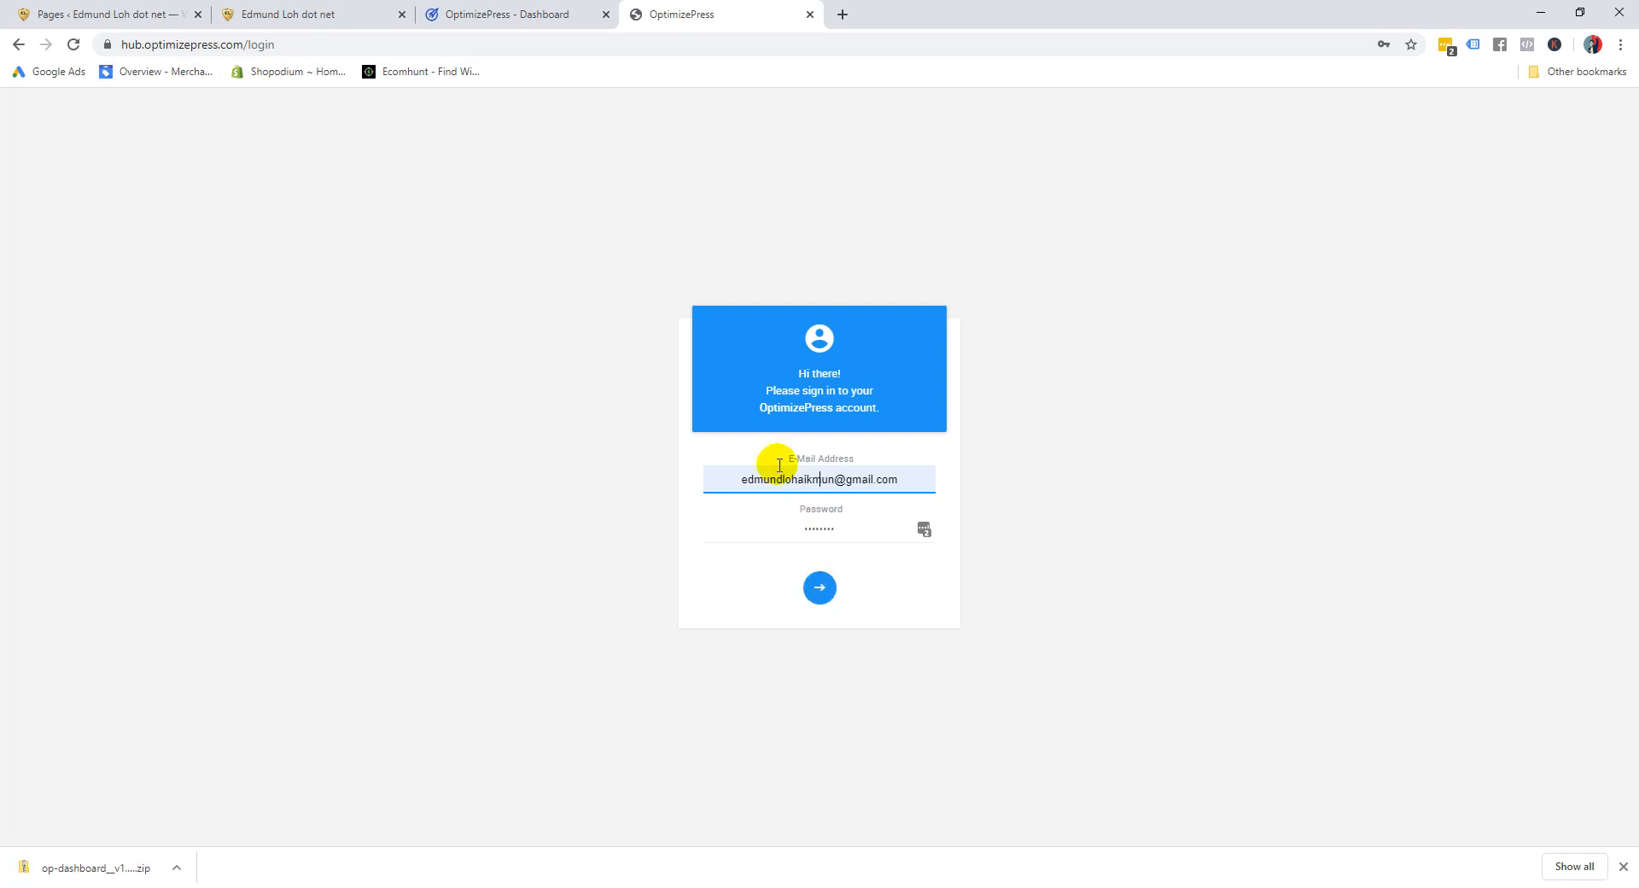
pyautogui.click(812, 578)
pyautogui.click(820, 586)
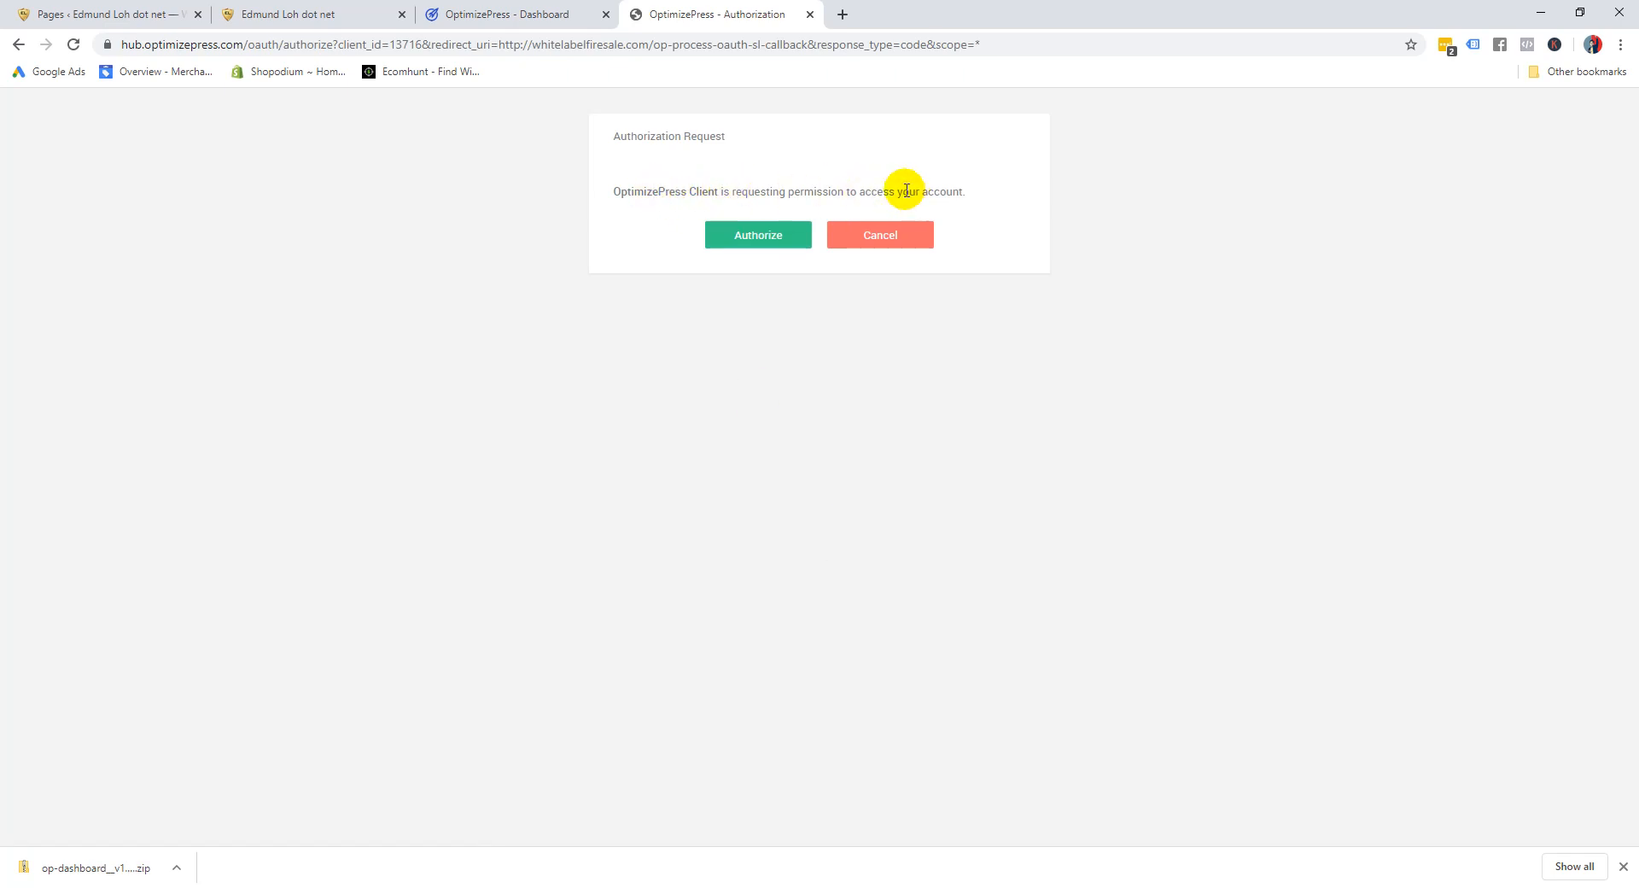
pyautogui.click(731, 243)
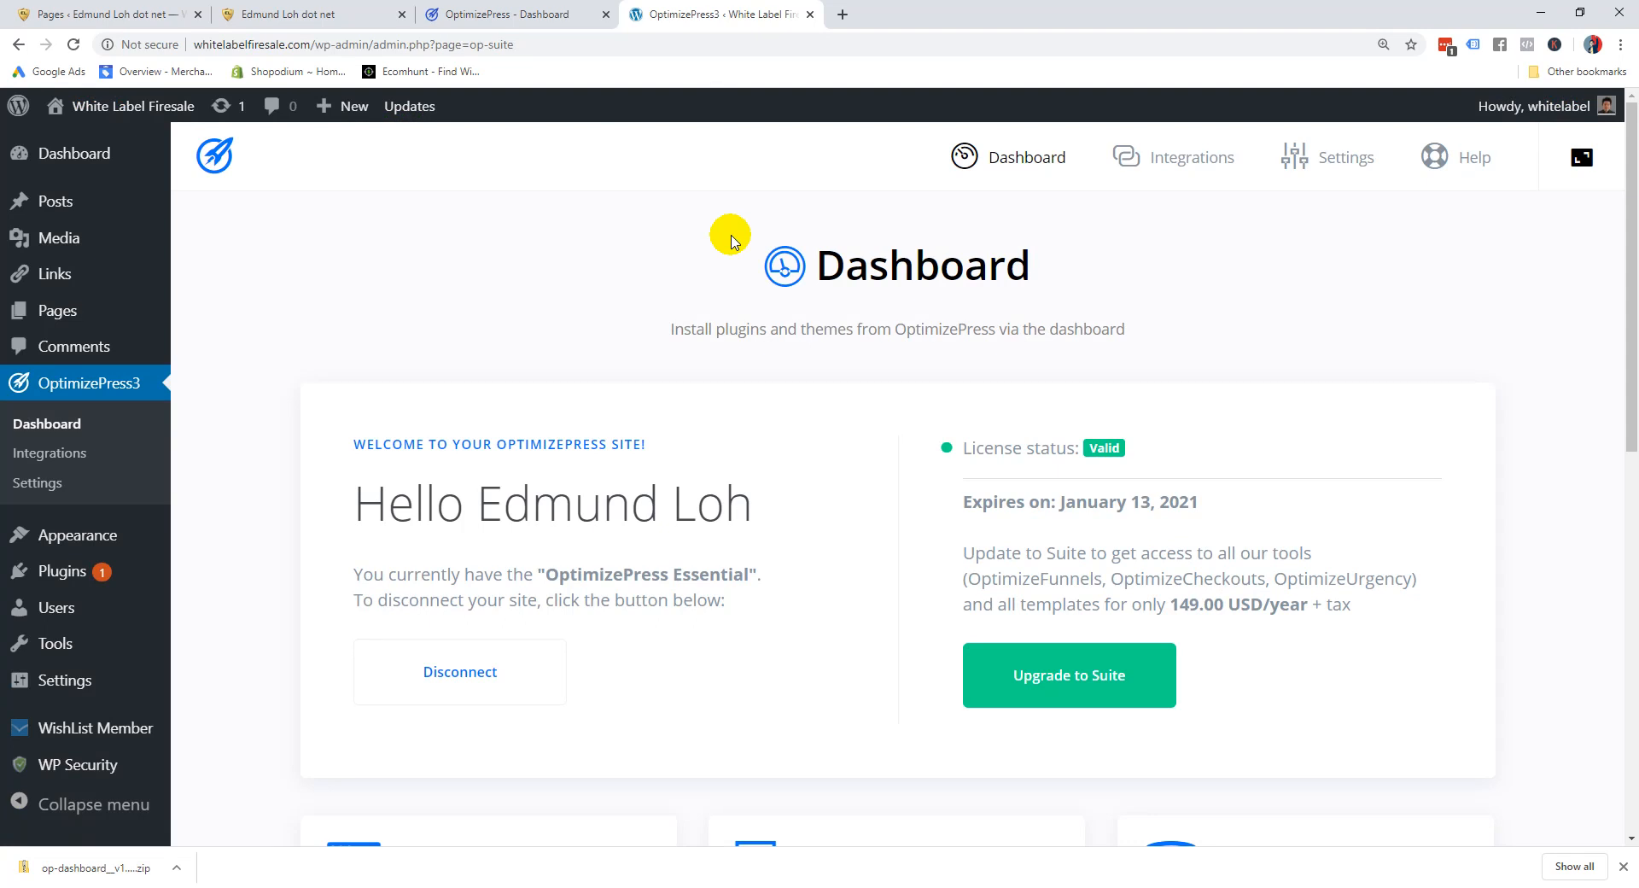
# Step: Install and activate the OptimizeBuilder plugin from the OptimizePress dashboard
pyautogui.scroll(-3, 732, 240)
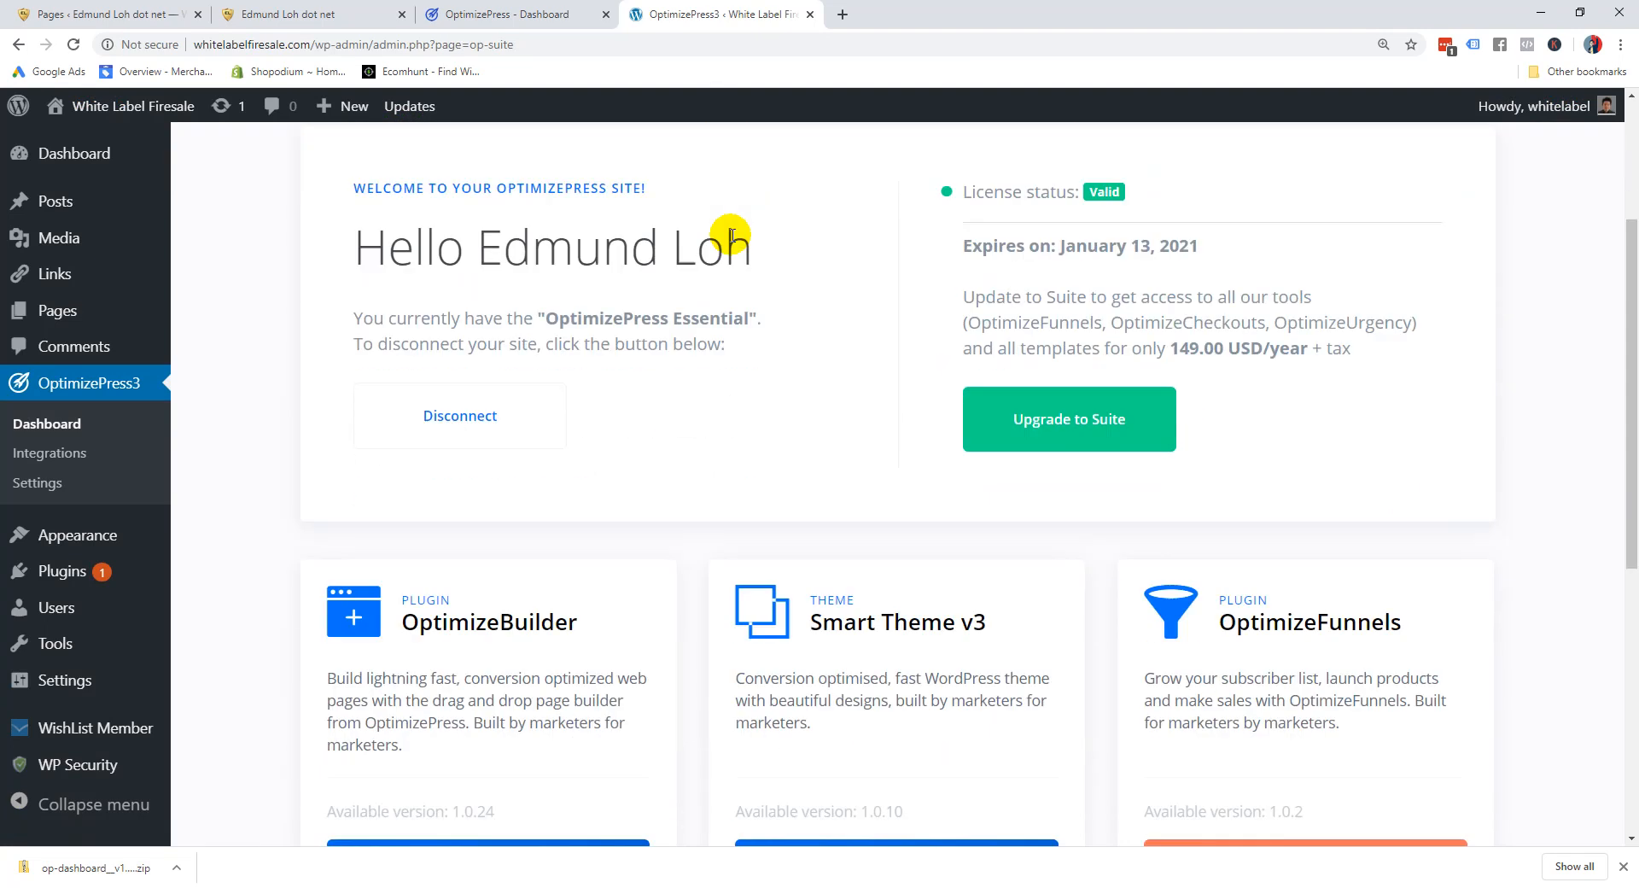
pyautogui.scroll(-3, 730, 235)
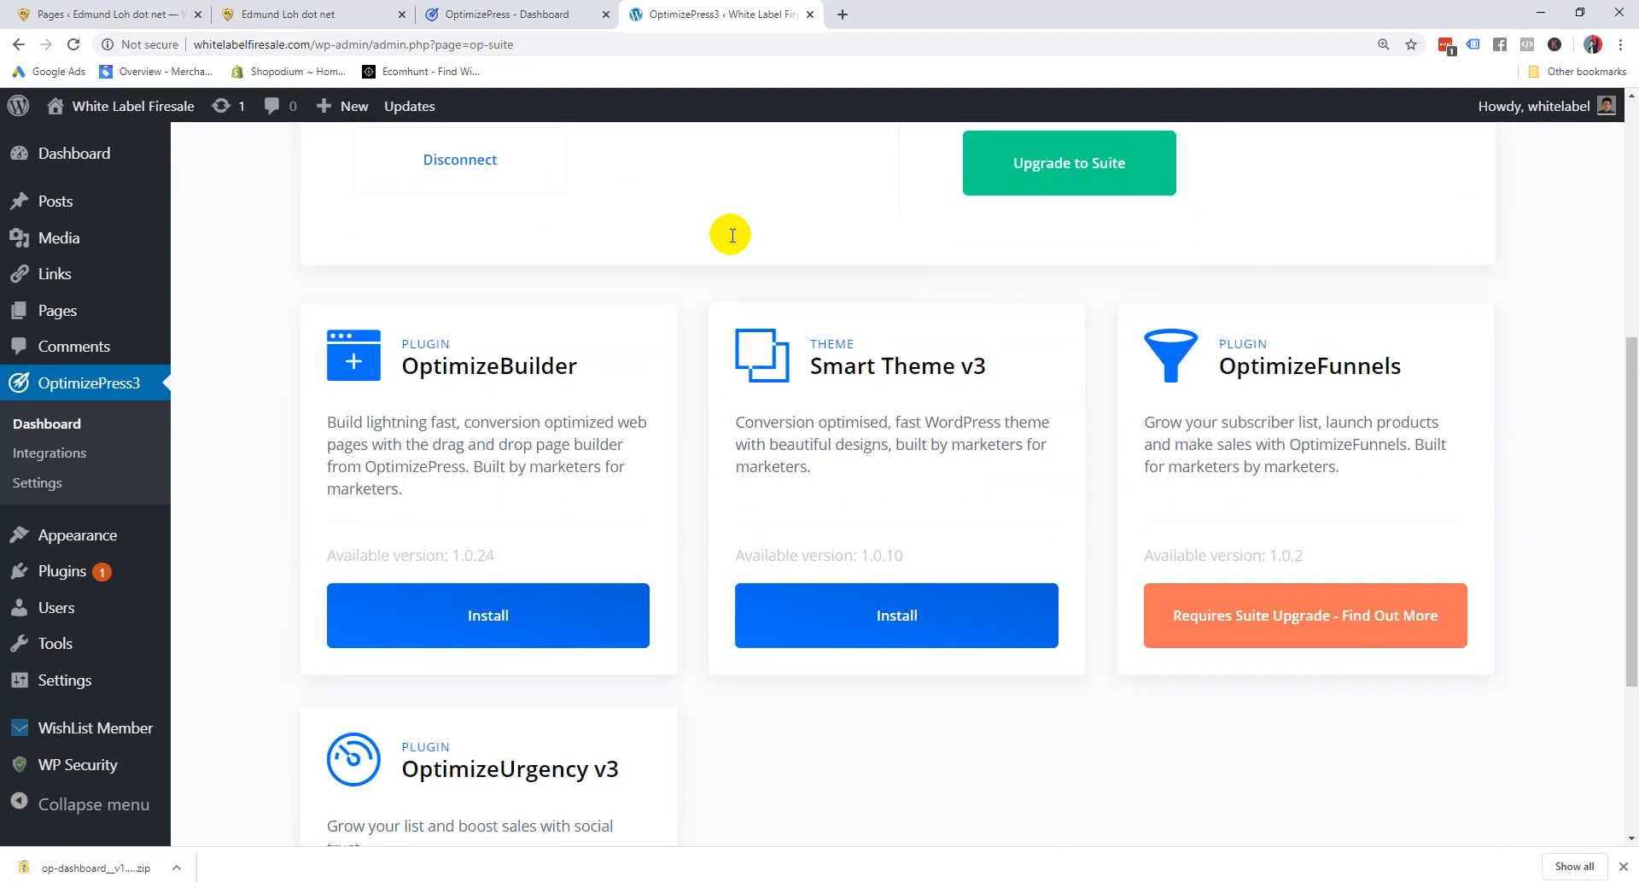
pyautogui.scroll(-2, 836, 401)
pyautogui.scroll(2, 627, 656)
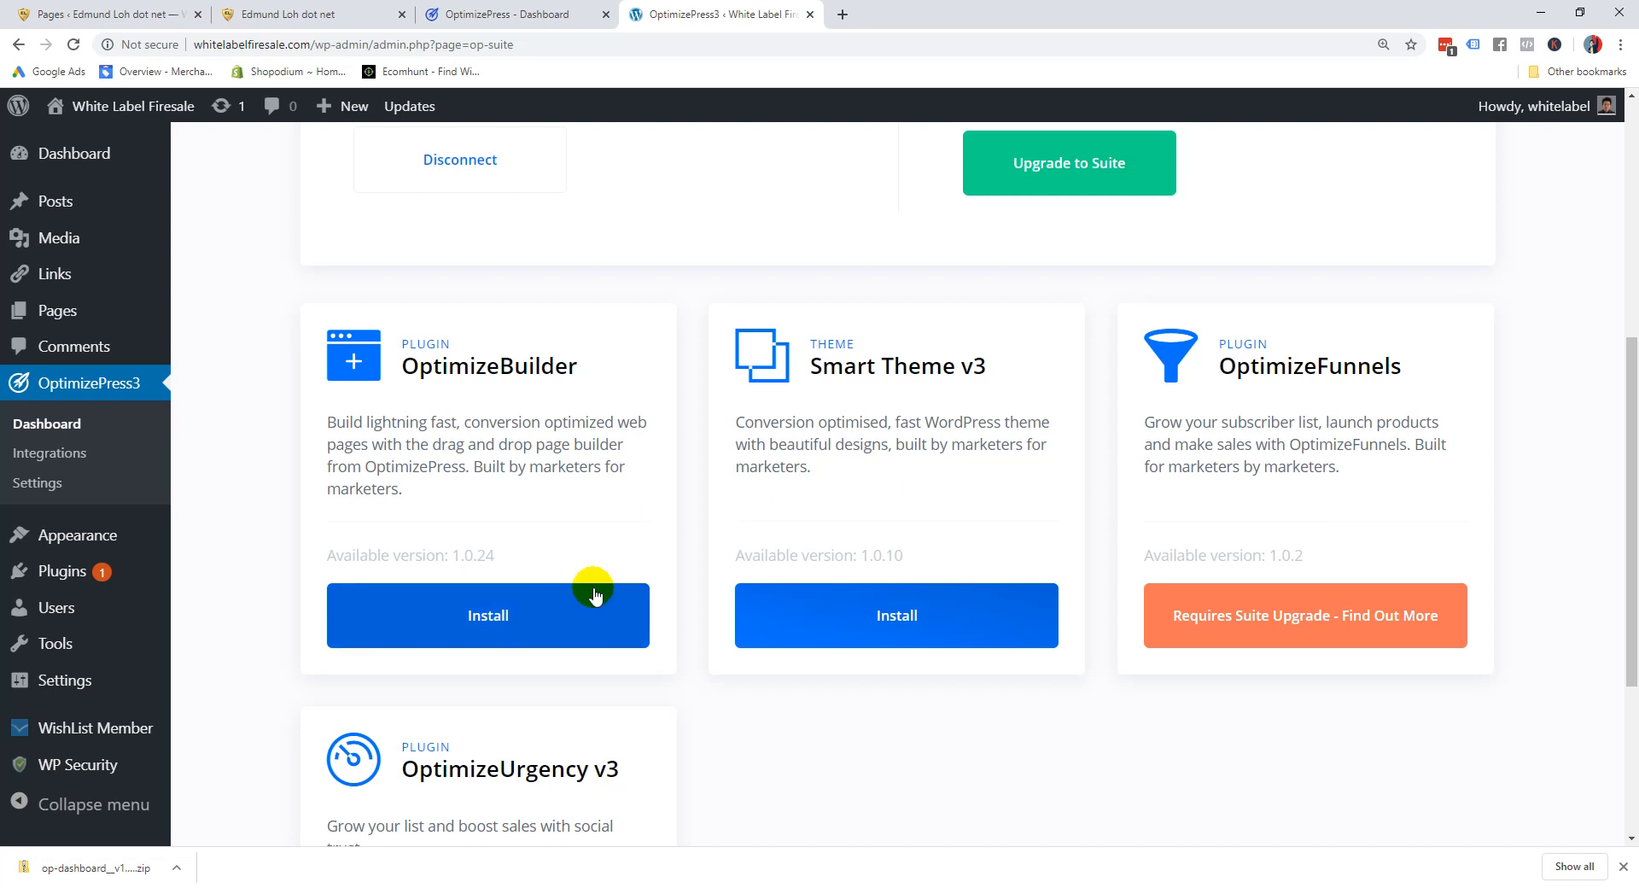
pyautogui.click(579, 619)
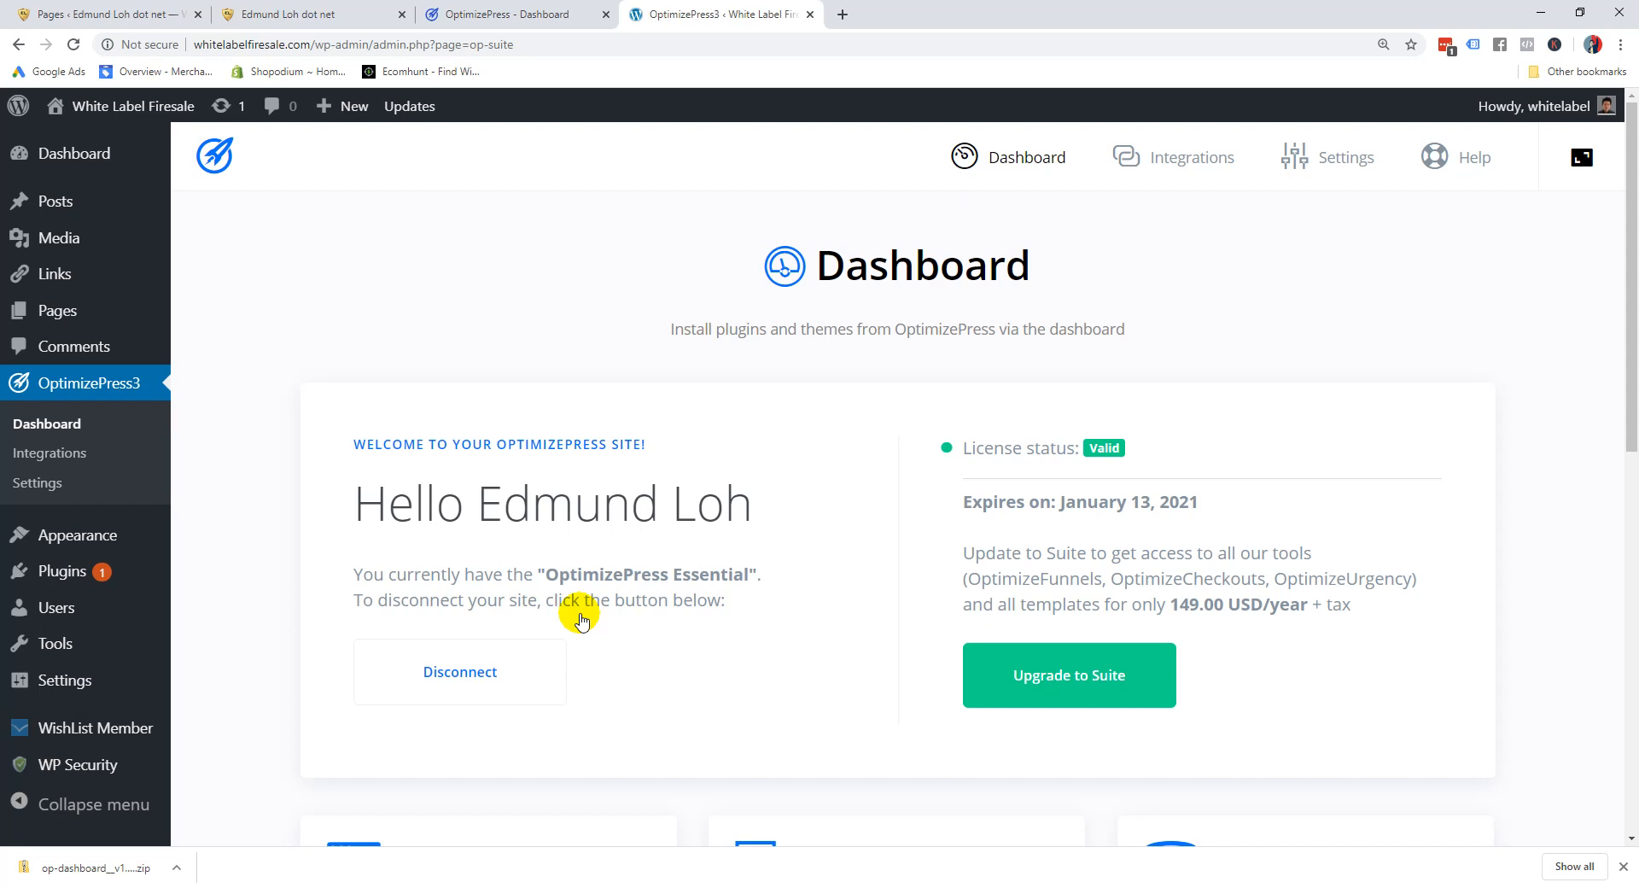
pyautogui.scroll(-5, 581, 621)
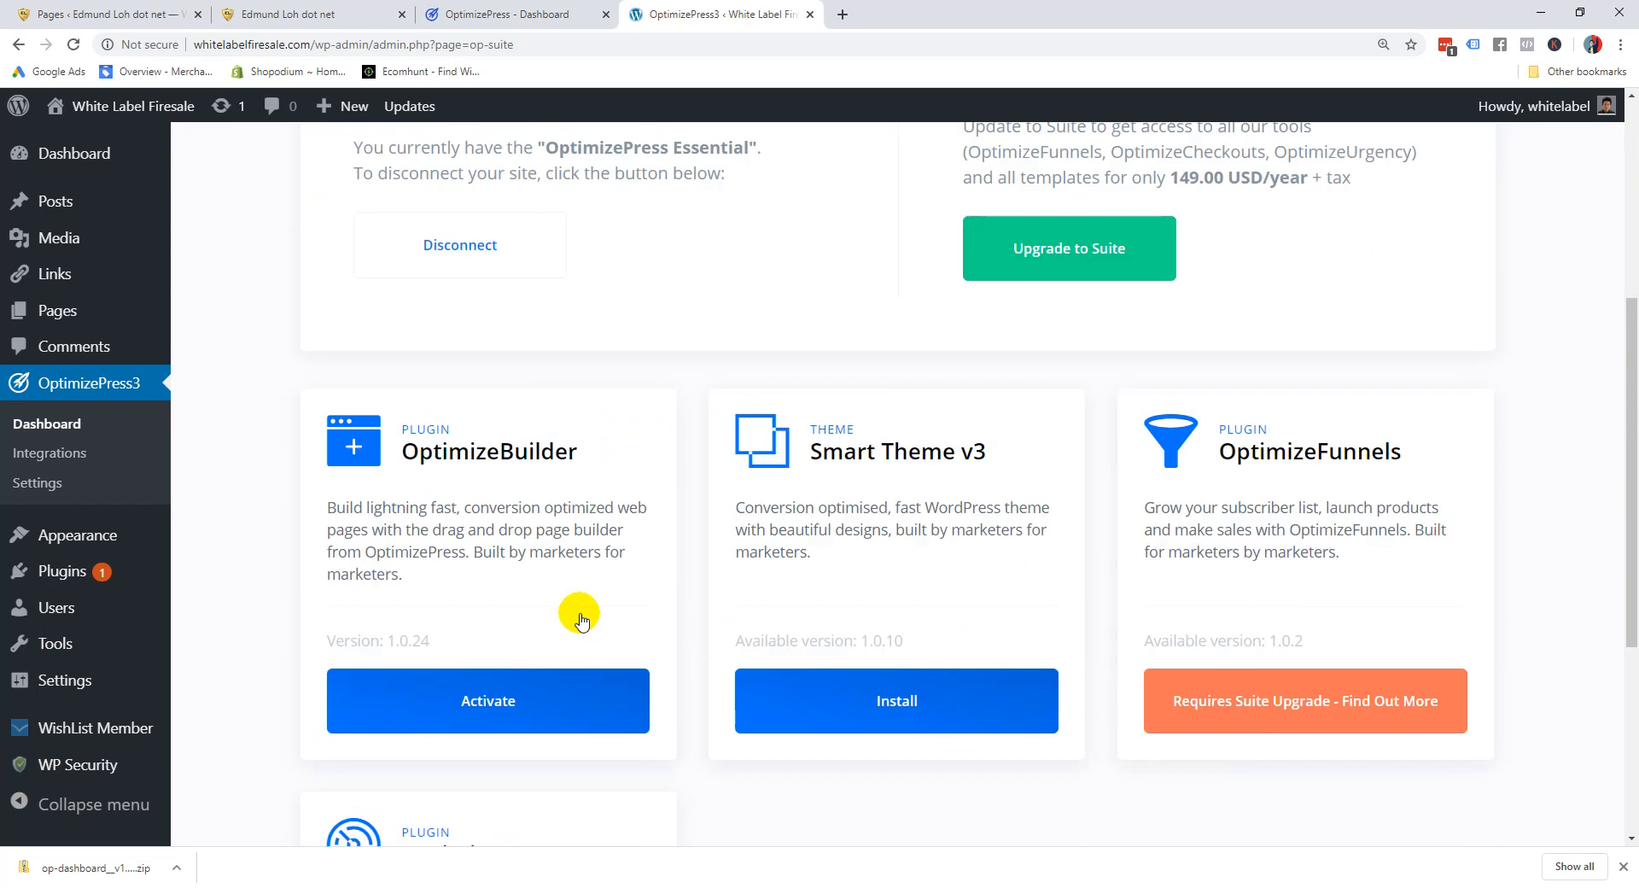
pyautogui.click(528, 698)
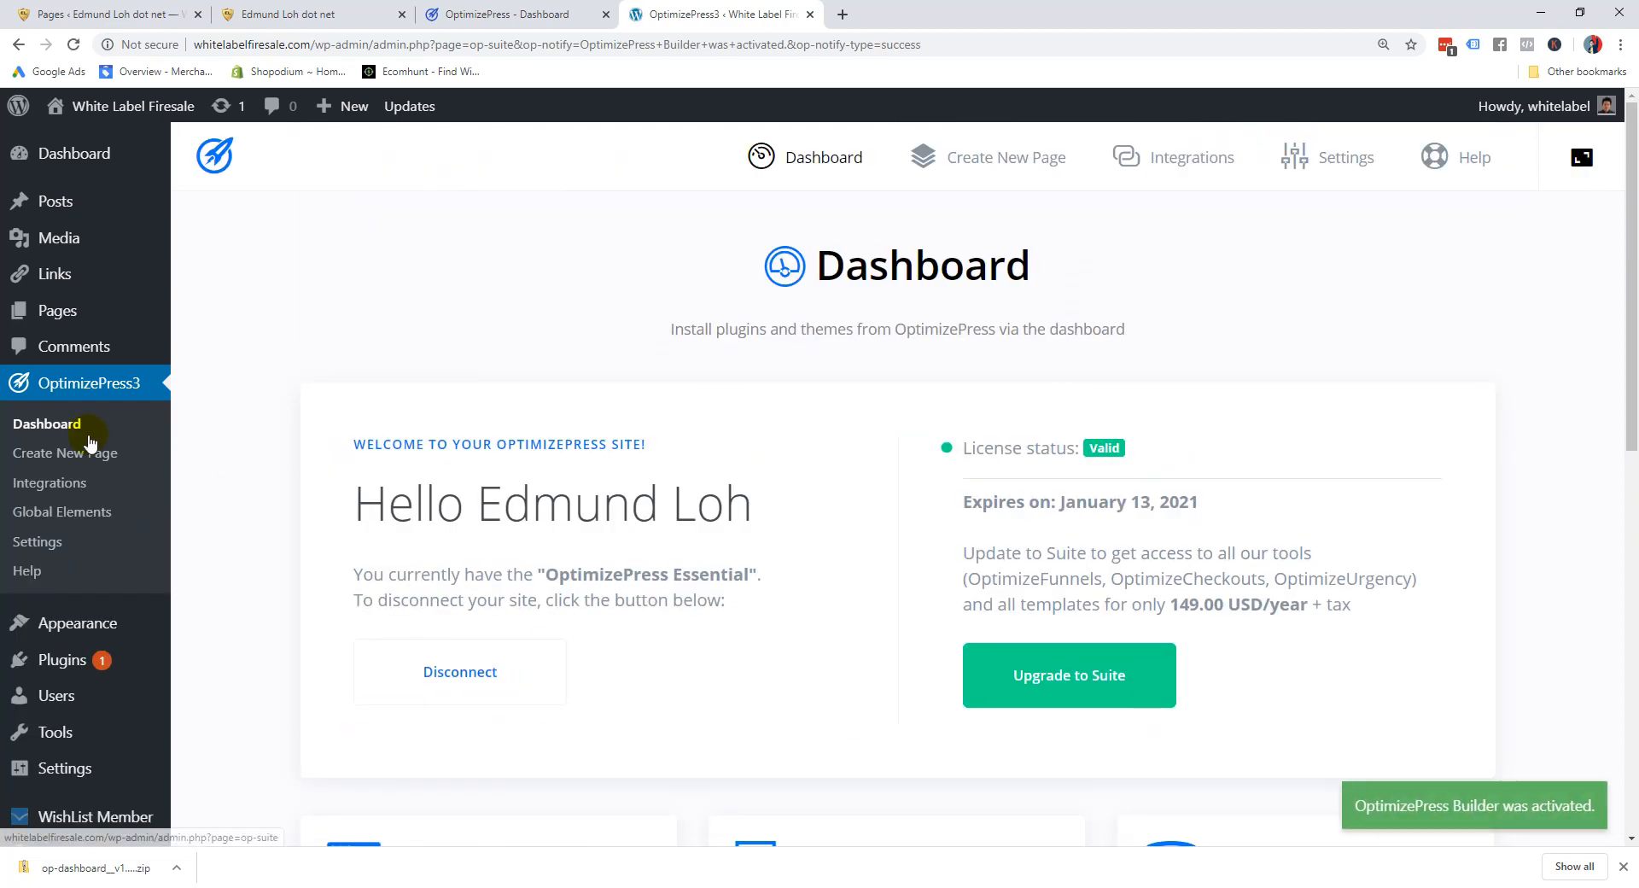
# Step: Open the OptimizePress3 screen for creating a new page
pyautogui.click(84, 454)
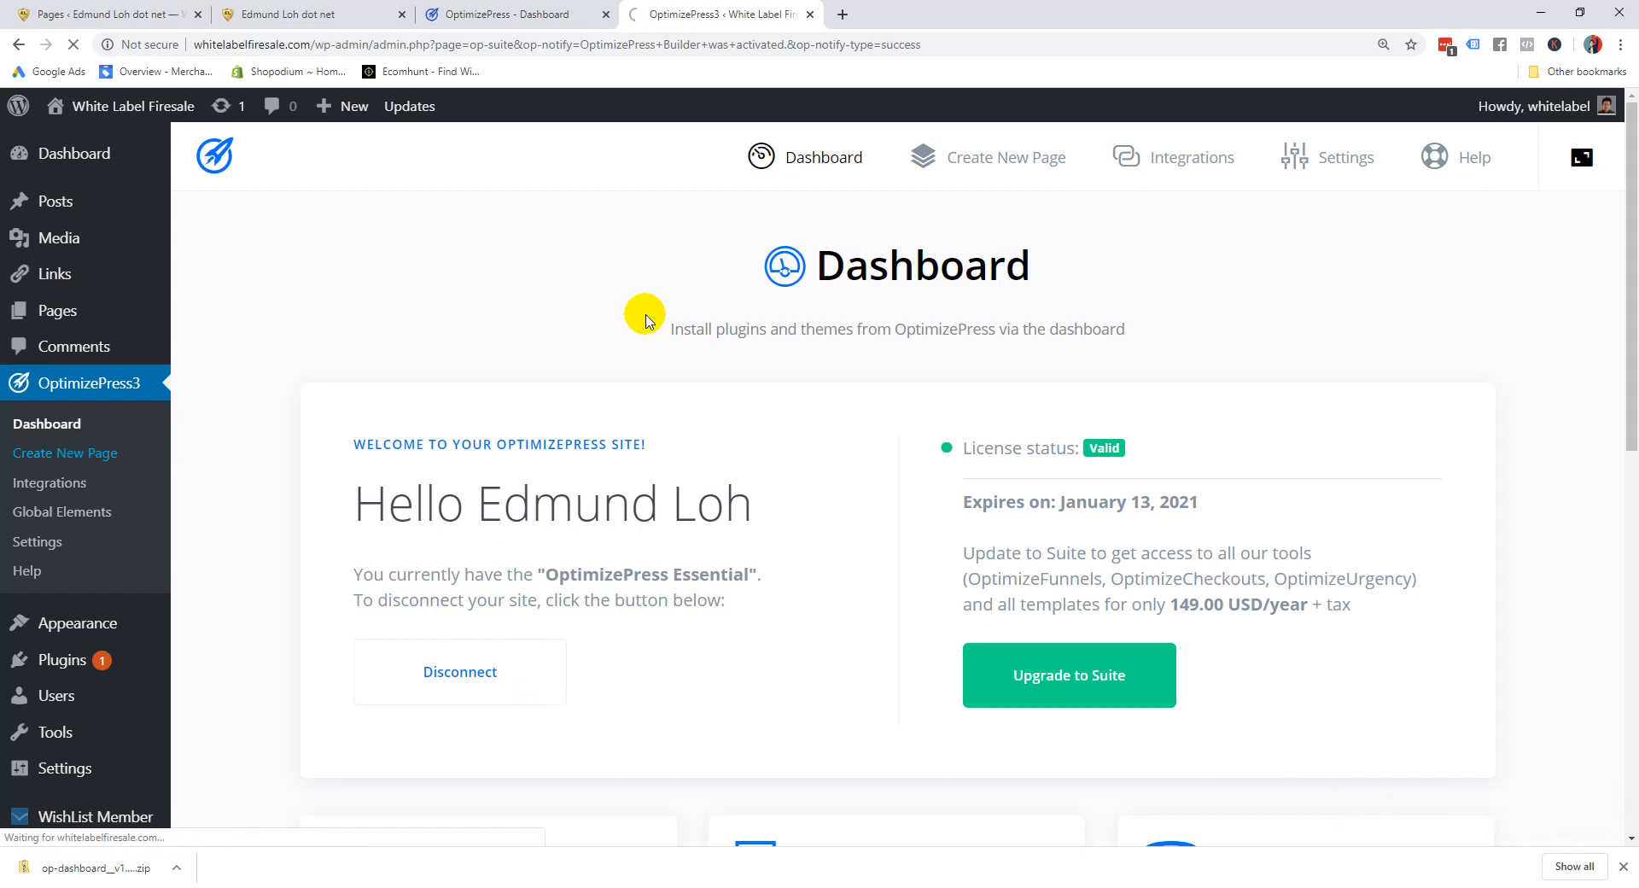